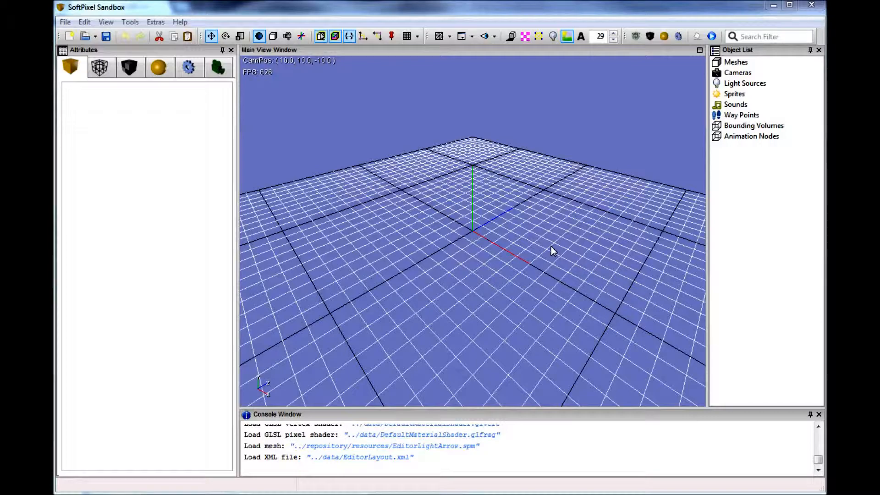
- Fly the view around the empty grid at different camera move speeds and leave the speed set to 19
right_drag(545, 253, 545, 259)
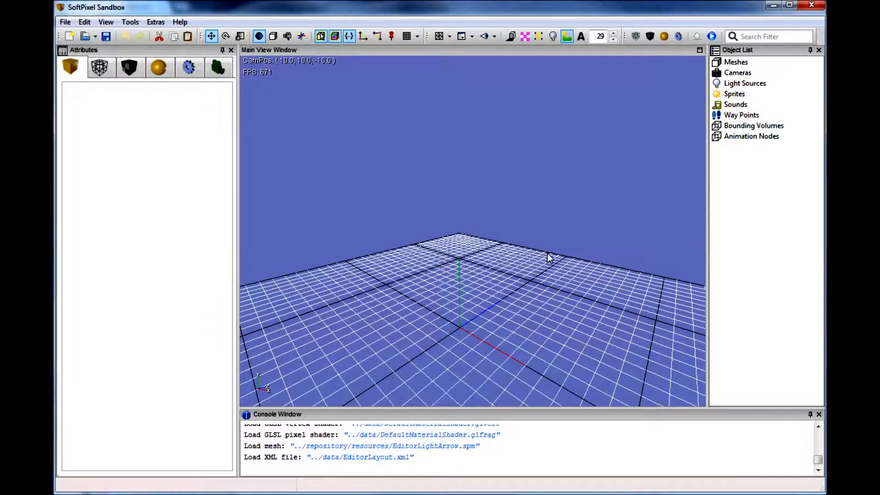
right_drag(540, 223, 540, 227)
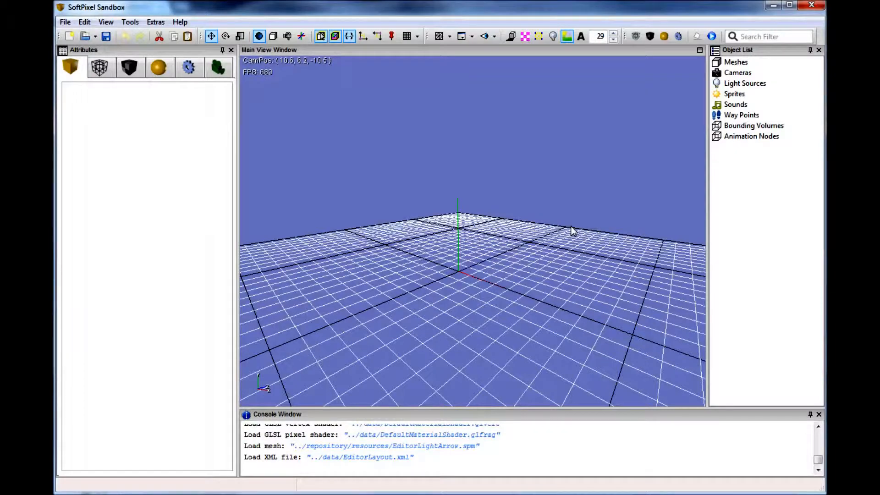
right_drag(571, 227, 571, 226)
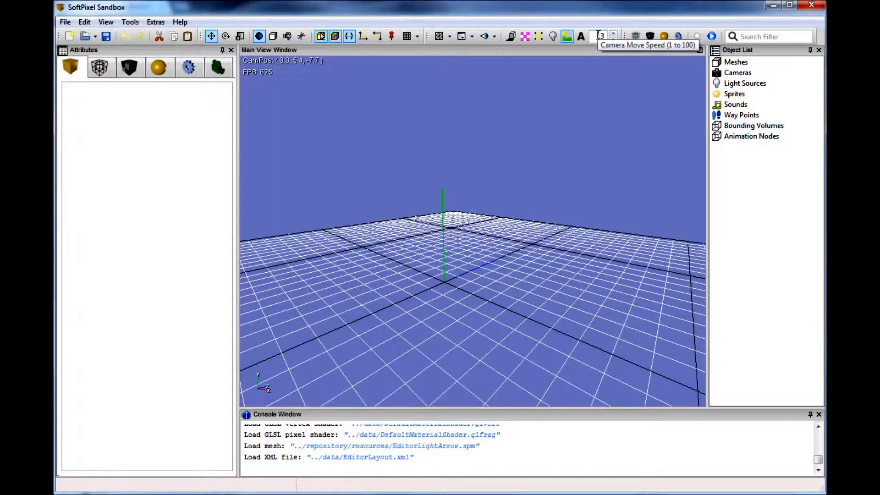
right_drag(579, 171, 552, 177)
scroll(596, 36, up, 12)
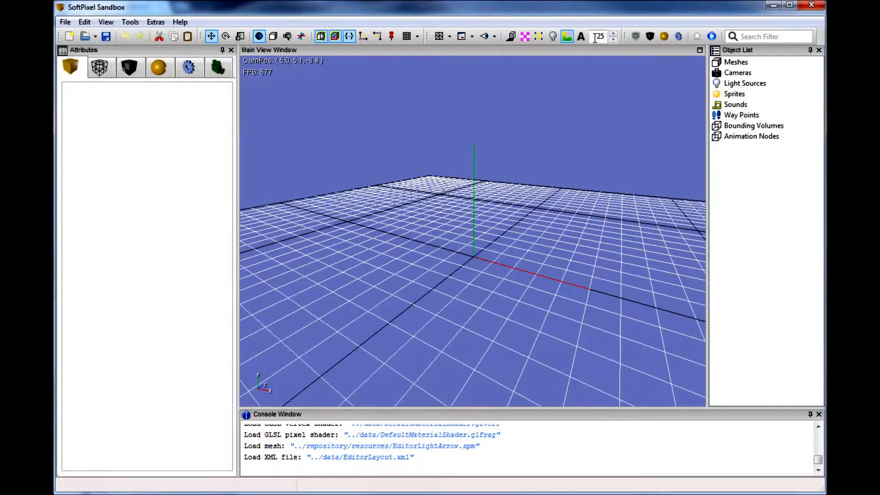
scroll(596, 36, down, 2)
right_drag(560, 211, 559, 249)
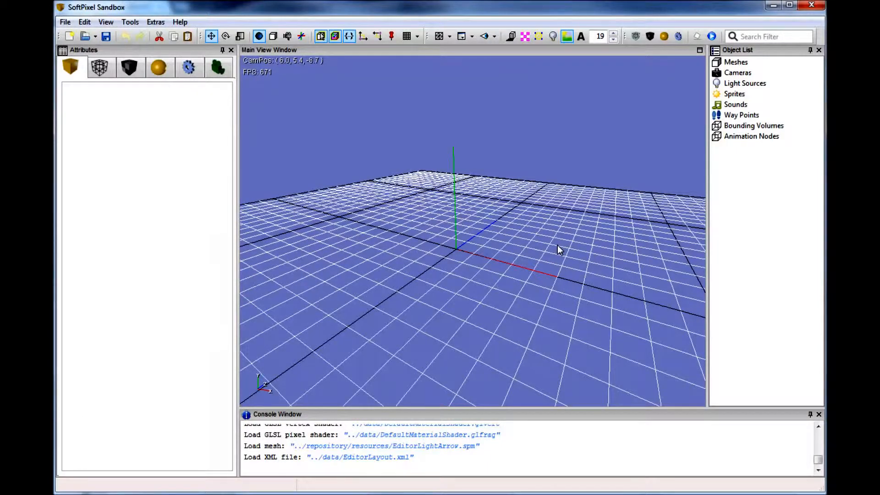
- Create a cube primitive at the origin and move it along the positive X axis
click(110, 71)
drag(223, 180, 226, 129)
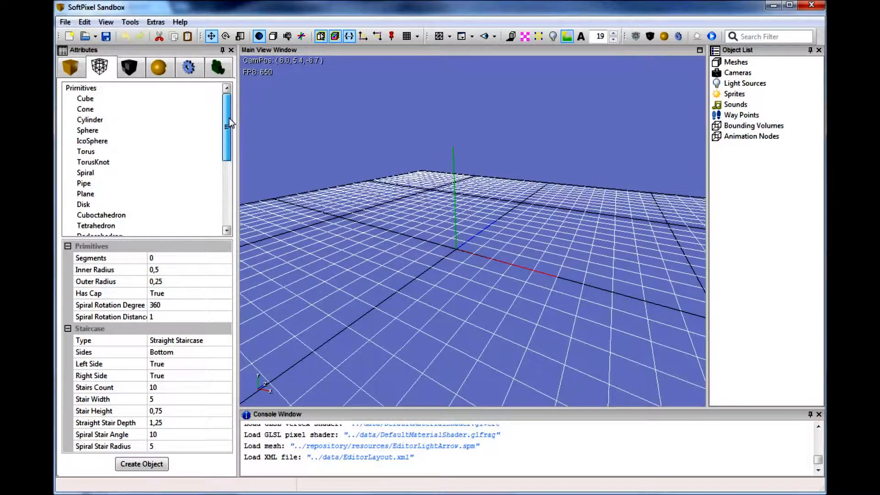
click(86, 99)
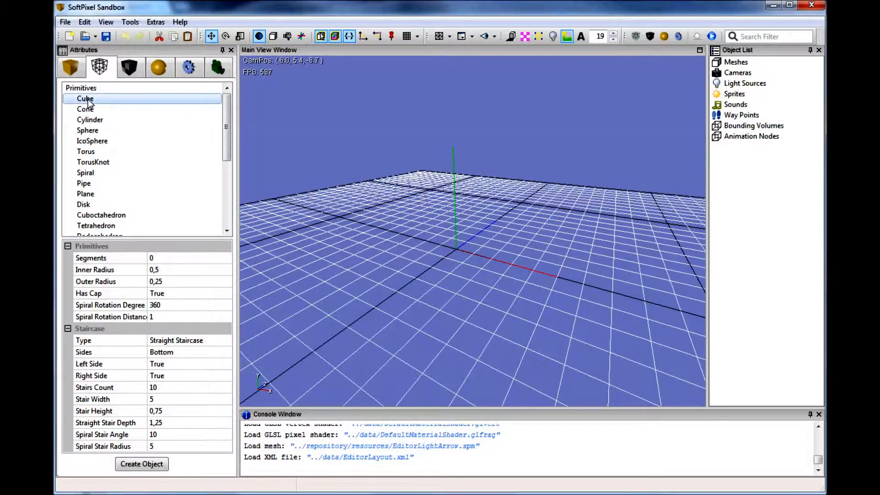
click(147, 465)
click(447, 254)
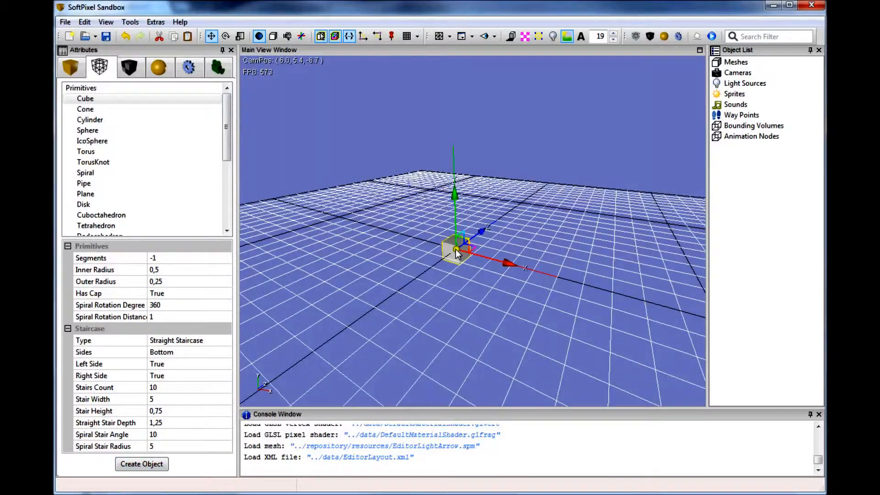
drag(466, 248, 488, 241)
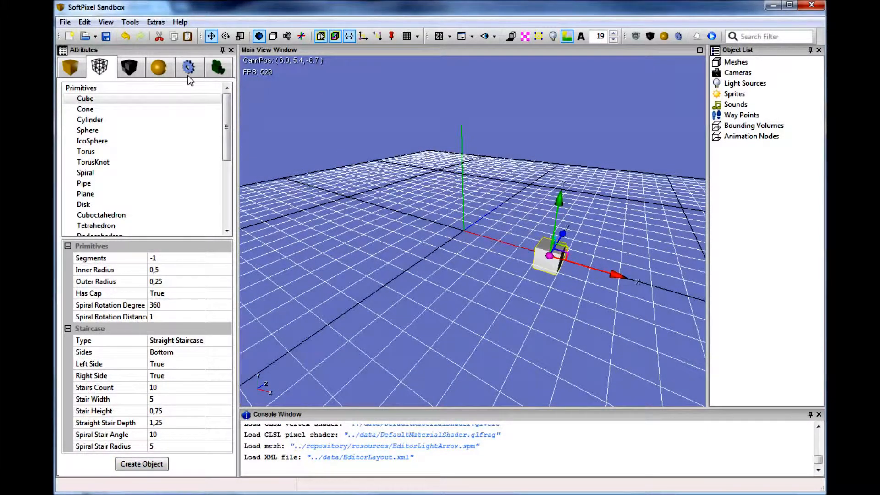
- Create a second cube and move it off the origin, away from the first cube
double_click(87, 100)
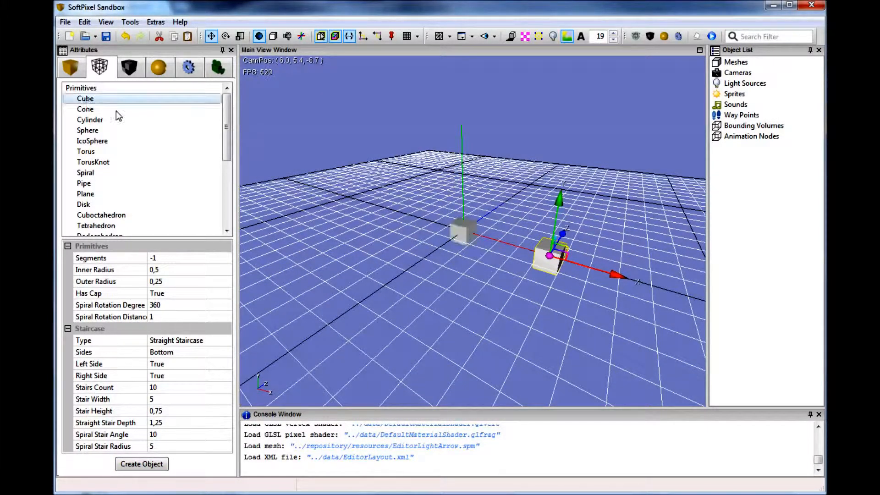
click(461, 235)
drag(486, 231, 339, 260)
- Create a sphere primitive and move it across the XZ plane toward the front of the grid
drag(227, 129, 126, 158)
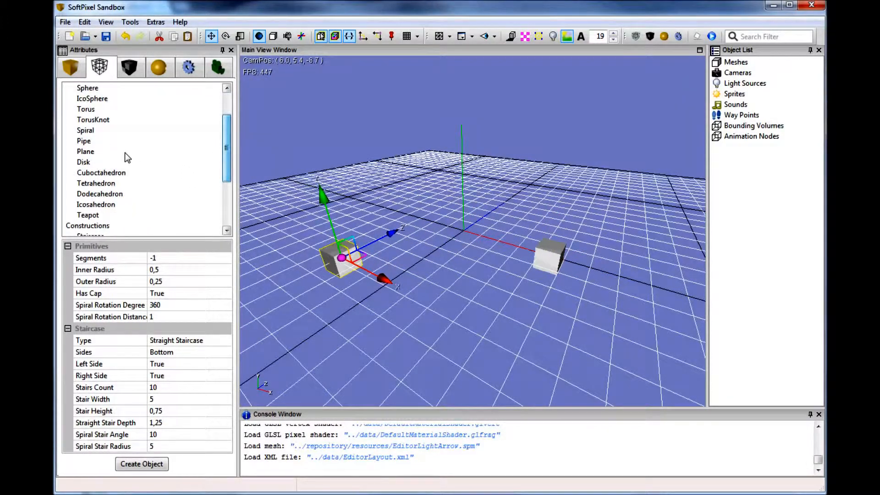
double_click(100, 89)
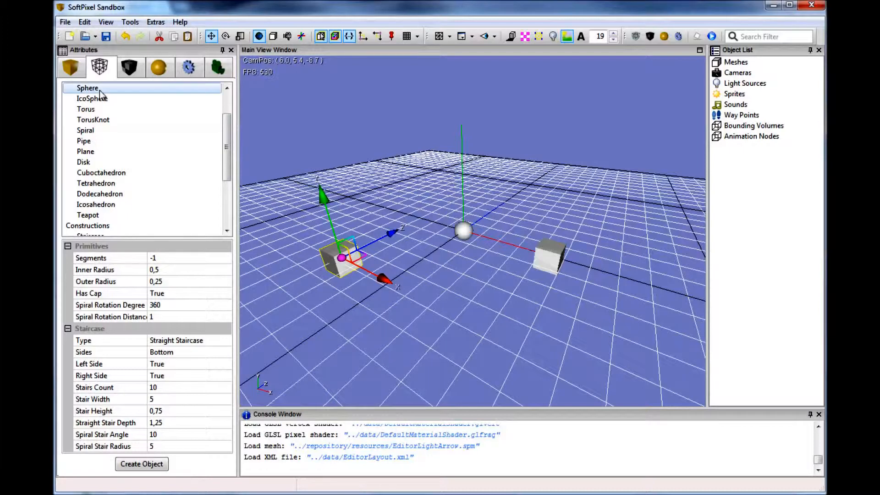
click(461, 234)
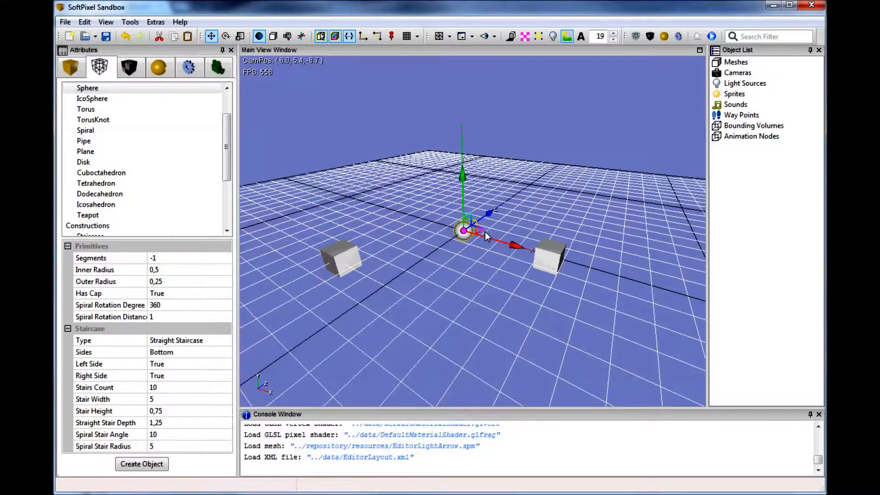
drag(462, 233, 443, 306)
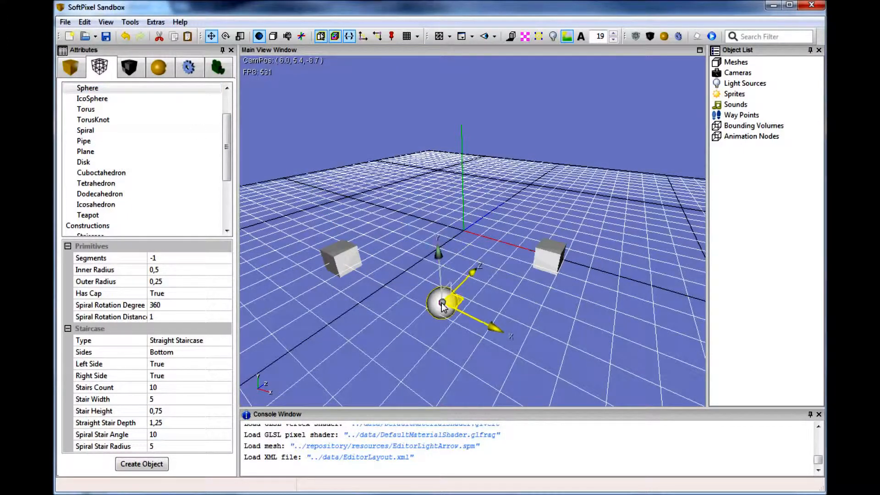
- Create a spiral primitive, focus the view on it and move it along the negative X axis
double_click(86, 130)
click(463, 237)
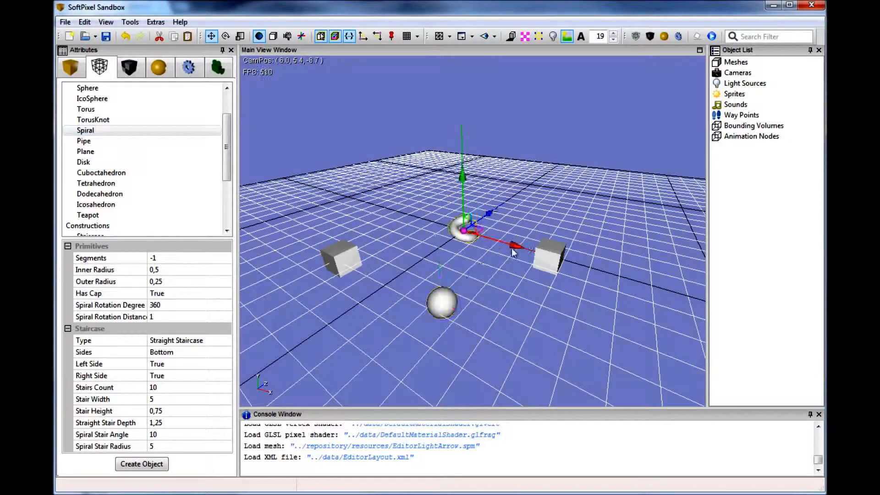
key(f)
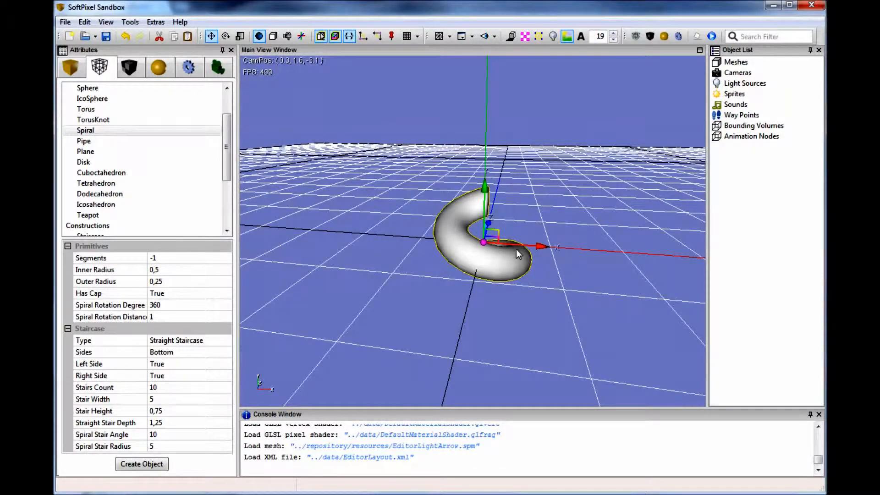
drag(521, 244, 472, 233)
- Add a light source to the scene and raise it along the Y axis above the other objects
scroll(127, 197, down, 3)
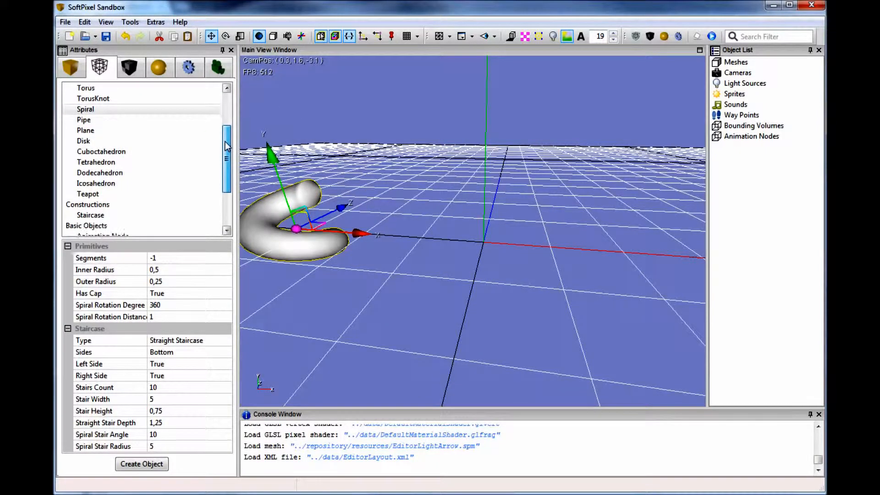
double_click(108, 195)
click(513, 274)
drag(468, 205, 468, 65)
- Add a camera object to the scene and move it away from the origin
double_click(94, 184)
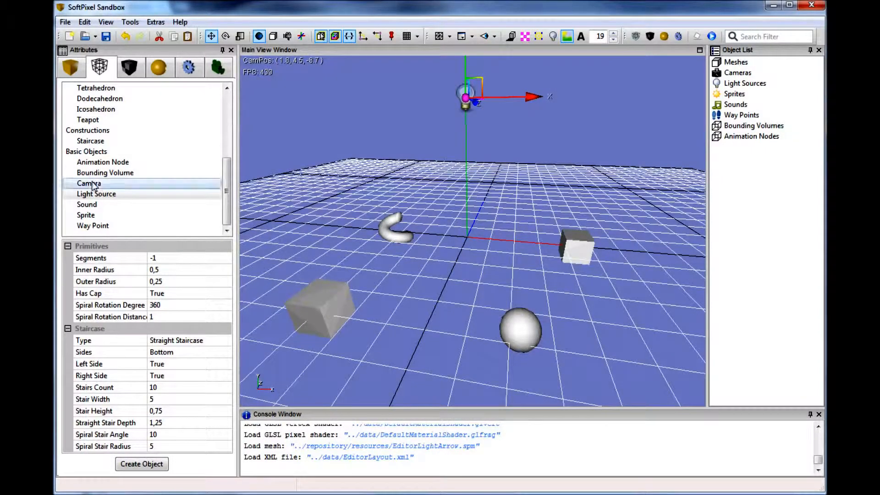
click(508, 248)
drag(519, 229, 258, 207)
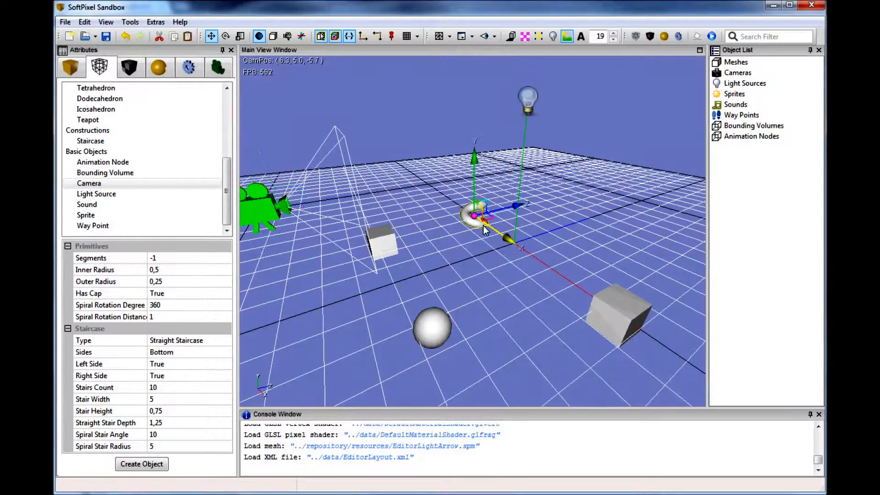
- Focus on the spiral, reduce its segments to 3 and raise them one at a time to 11
double_click(481, 222)
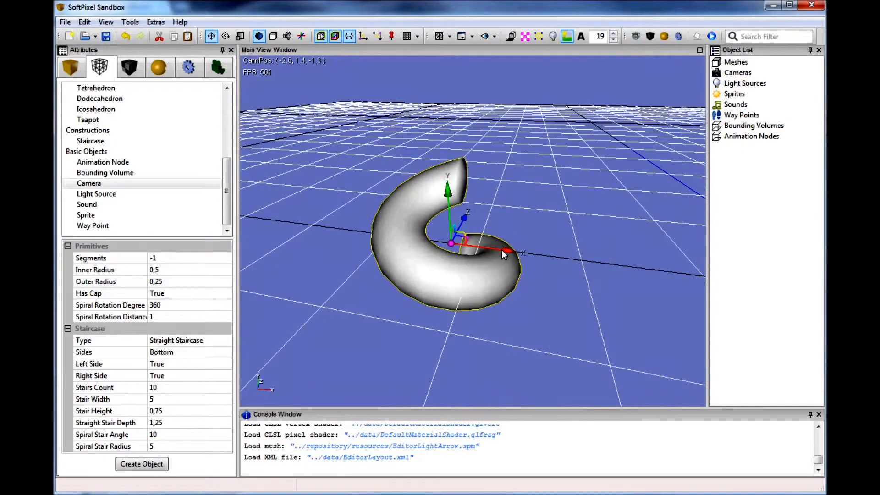
click(178, 258)
text(3)
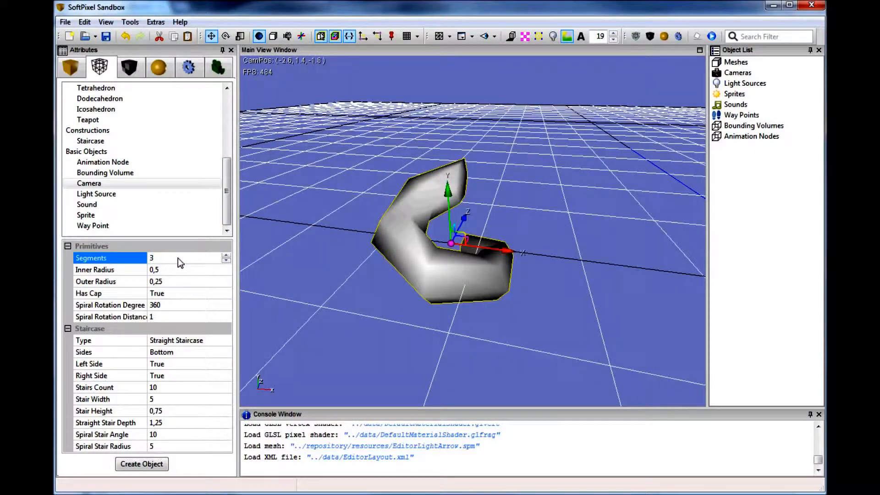
click(227, 256)
click(227, 257)
click(227, 257)
click(227, 256)
click(228, 256)
click(228, 257)
click(228, 257)
click(228, 257)
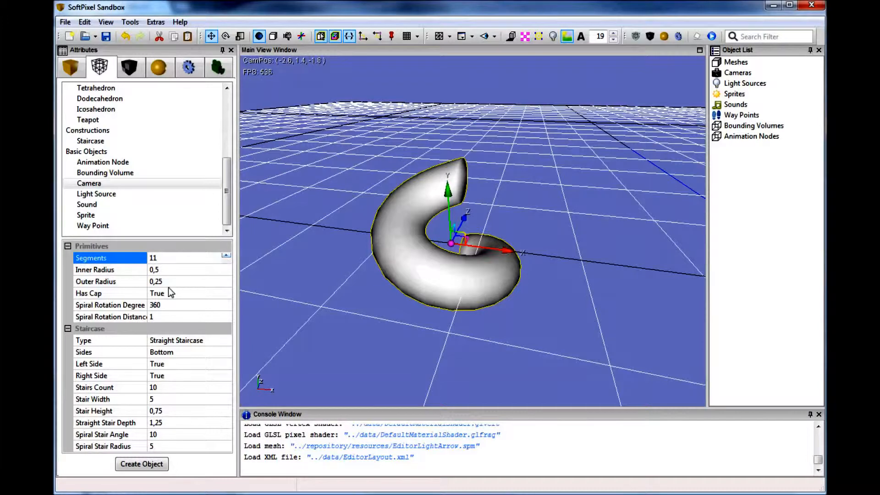
- Set the spiral's rotation degree to 720 and its outer radius to 0,15
click(173, 307)
text(720)
key(Return)
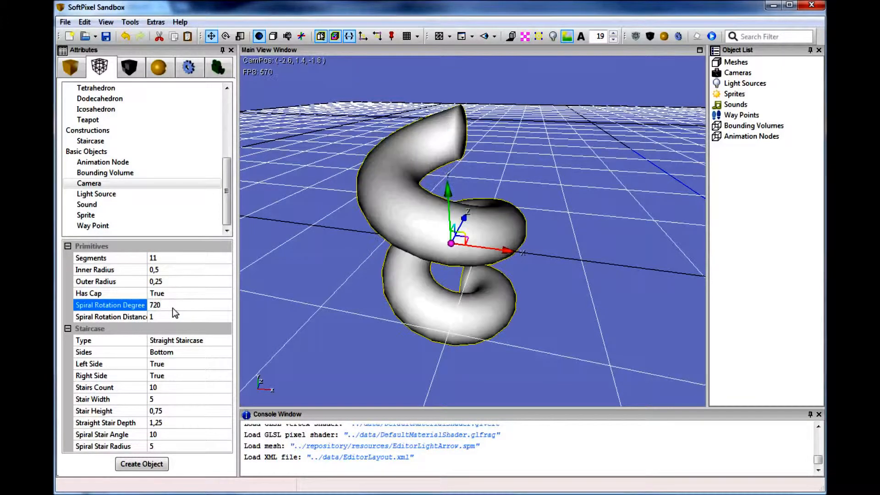
click(182, 281)
click(182, 282)
text(1)
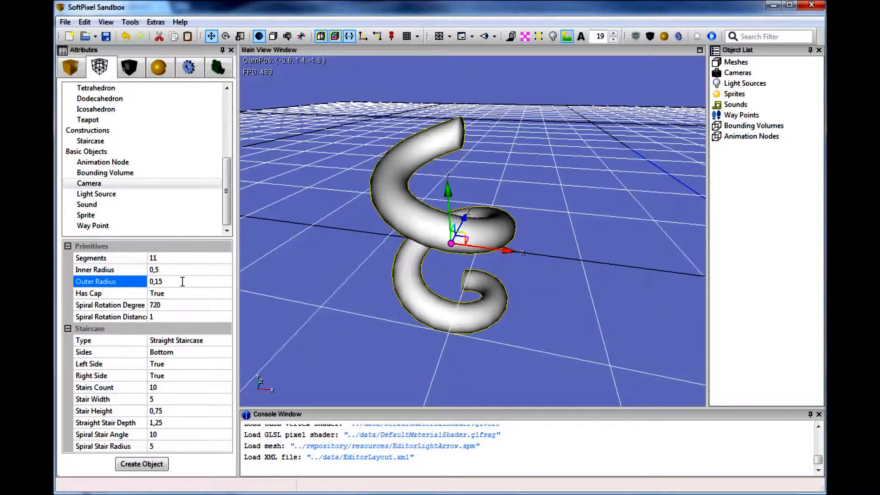
- Deselect the spiral, select the nearer cube and pull a duplicate of it along its X axis
right_drag(482, 261, 482, 260)
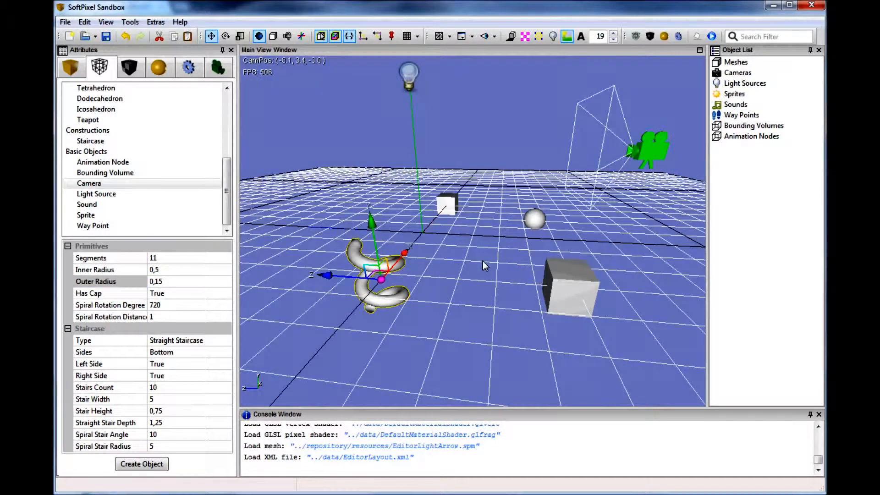
click(479, 260)
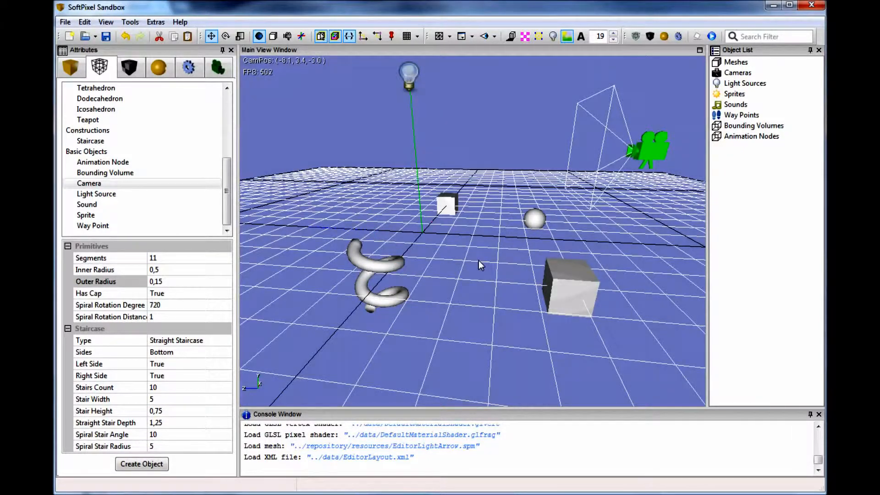
click(554, 295)
right_drag(554, 295, 554, 295)
shift+drag(443, 248, 535, 232)
click(471, 261)
right_drag(480, 277, 480, 276)
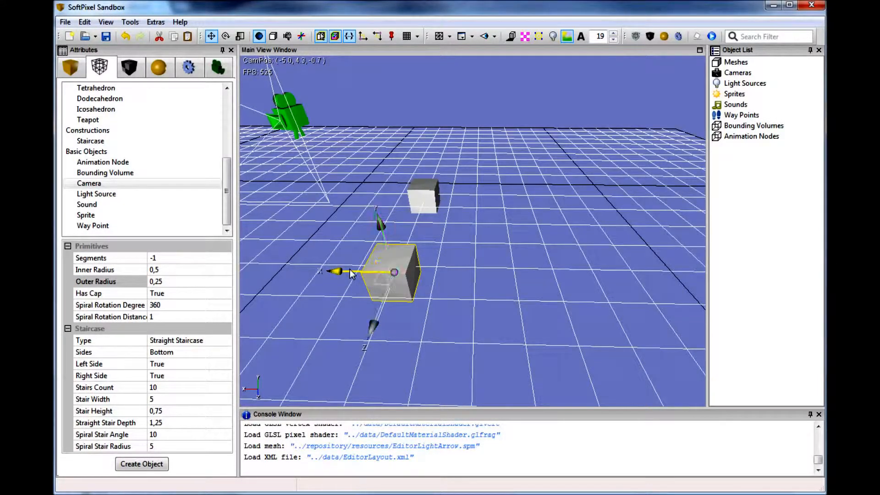
shift+drag(350, 269, 350, 268)
right_drag(439, 271, 439, 271)
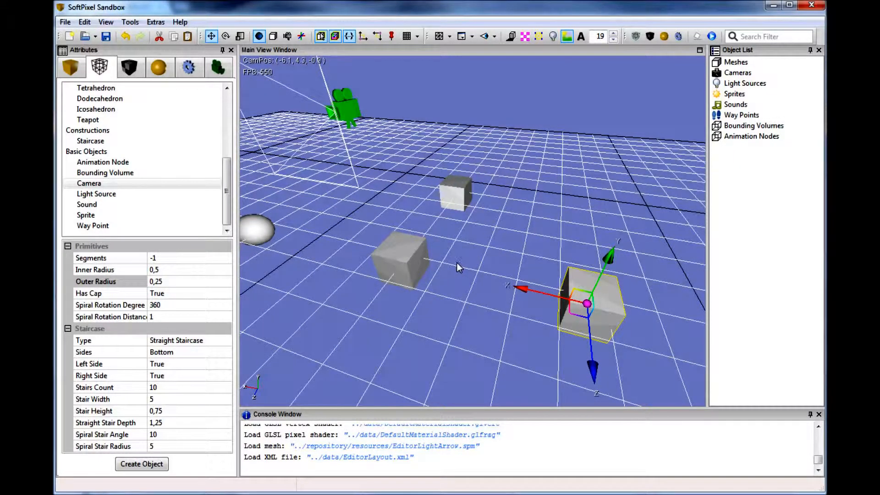
right_drag(461, 257, 461, 257)
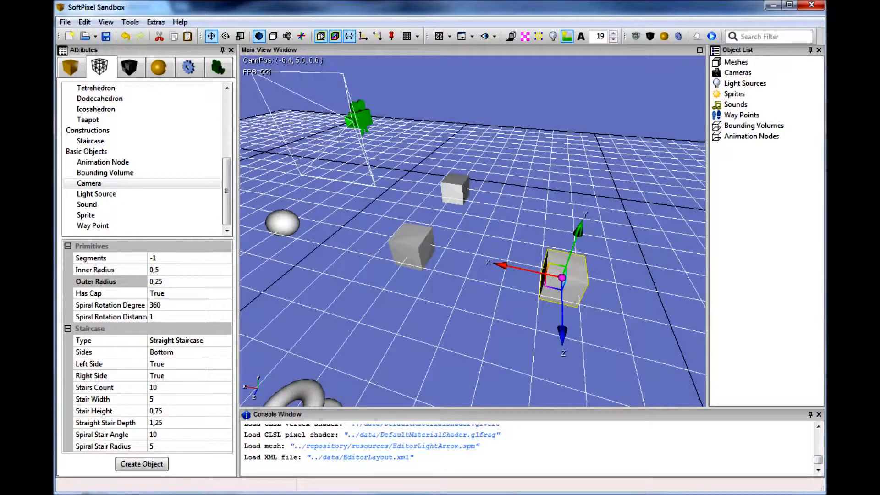
- Lock the view to the selected object and move the duplicated cube across the grid with the view following it
click(724, 224)
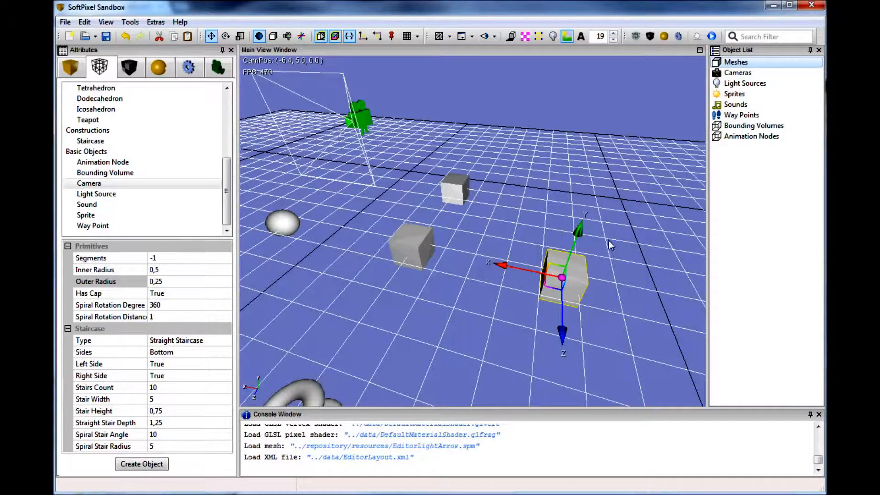
right_drag(608, 239, 608, 240)
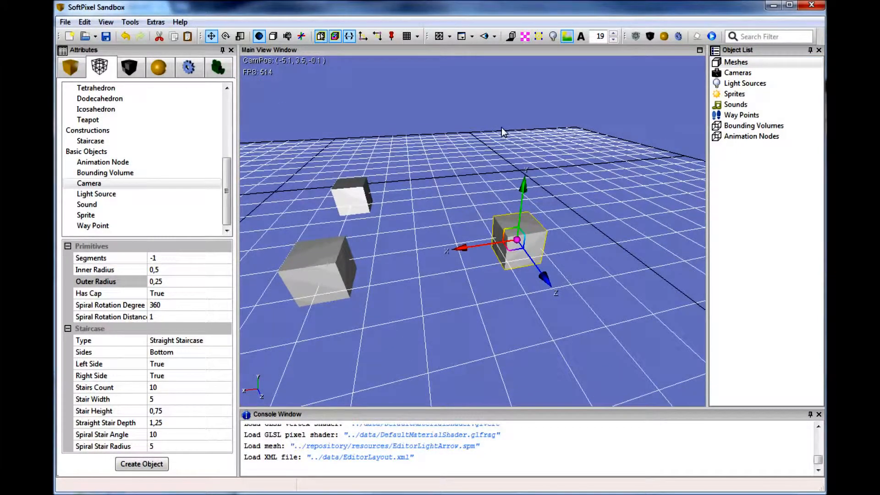
click(392, 36)
mouse_move(485, 244)
mouse_down()
mouse_move(555, 264)
mouse_move(537, 267)
mouse_move(487, 244)
mouse_up()
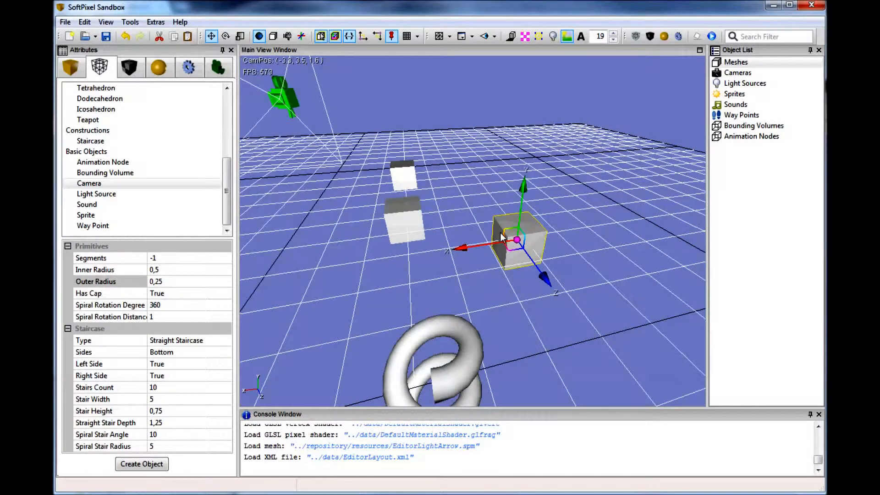
- Switch to the rotate tool and turn the duplicated cube about its Y axis
right_drag(537, 230, 540, 229)
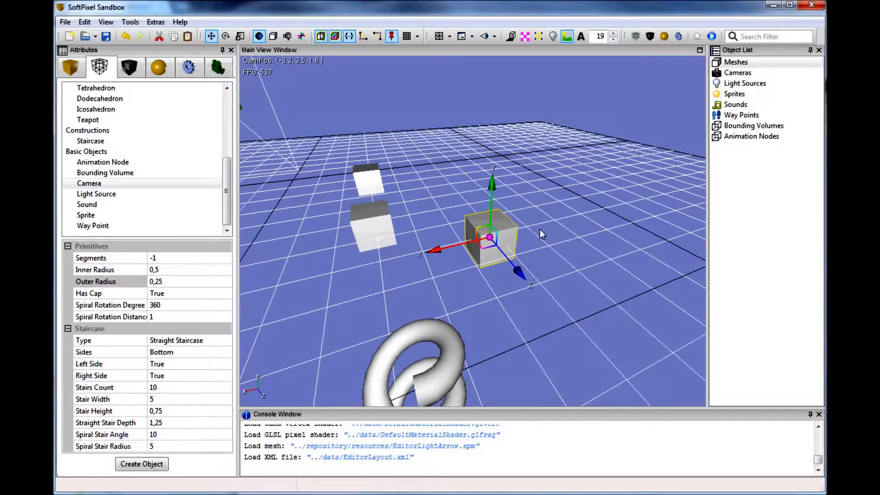
click(225, 38)
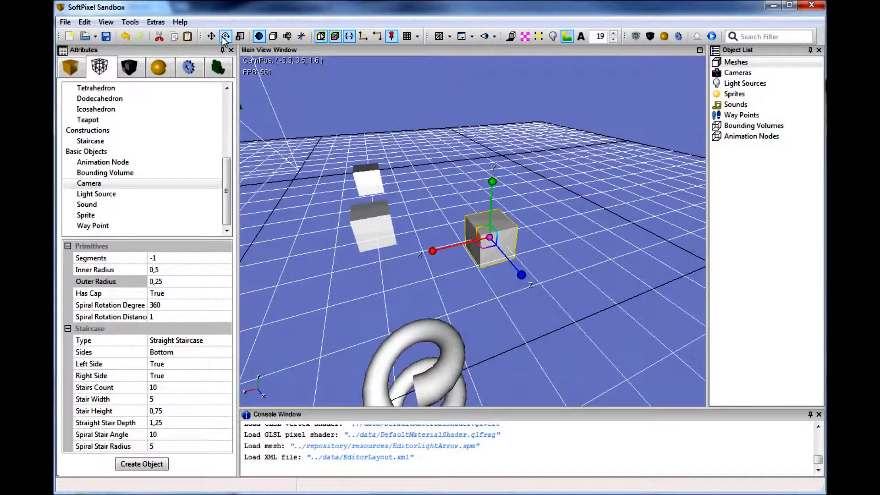
click(491, 202)
drag(491, 202, 492, 202)
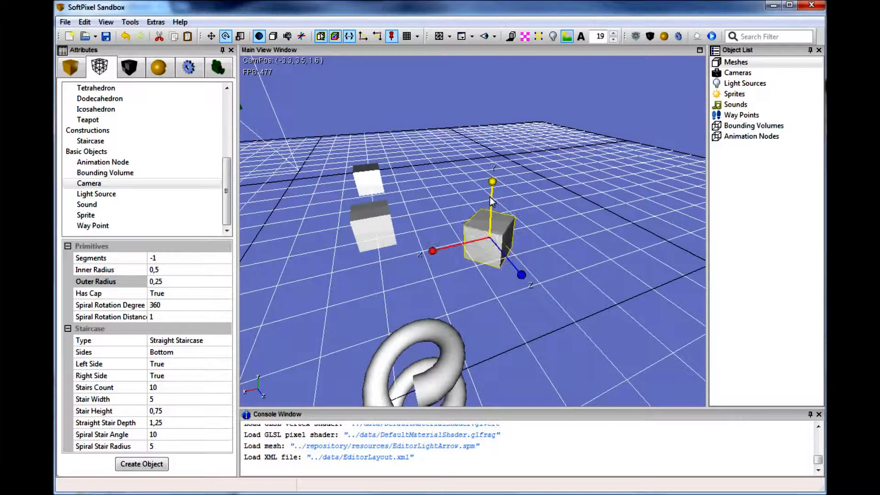
- Scale the duplicated cube along its Z axis and enlarge it further into a wide slab
click(239, 39)
drag(526, 241, 505, 243)
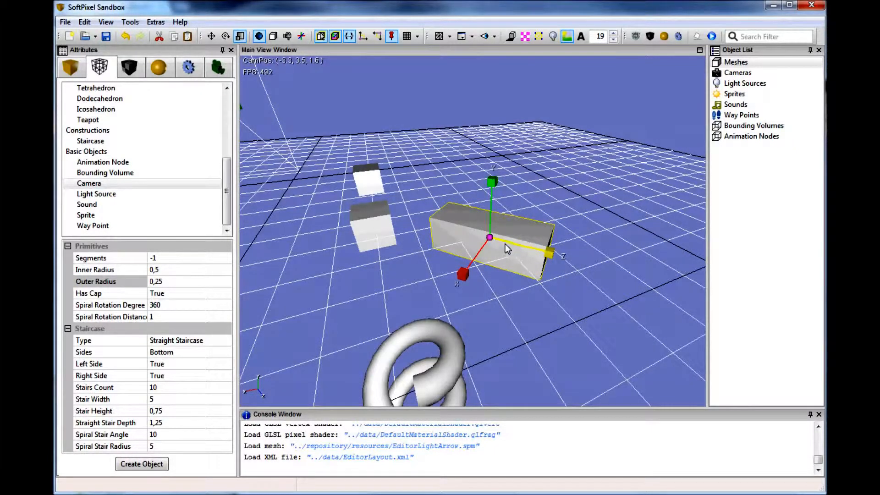
mouse_move(489, 238)
mouse_down()
mouse_move(480, 249)
mouse_move(493, 250)
mouse_up()
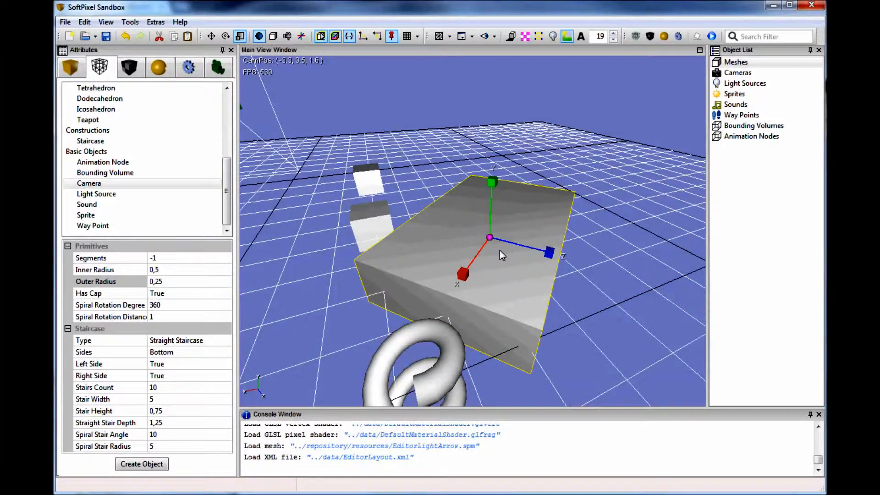
right_drag(499, 250, 500, 250)
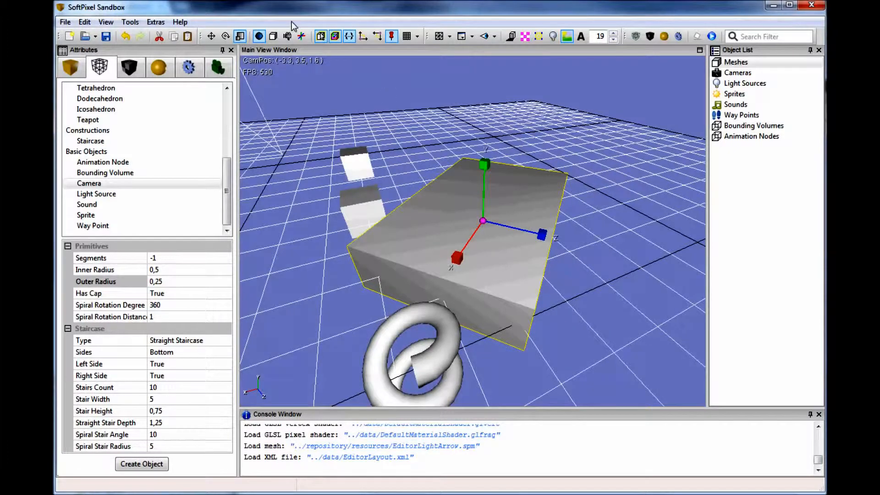
right_drag(468, 214, 468, 214)
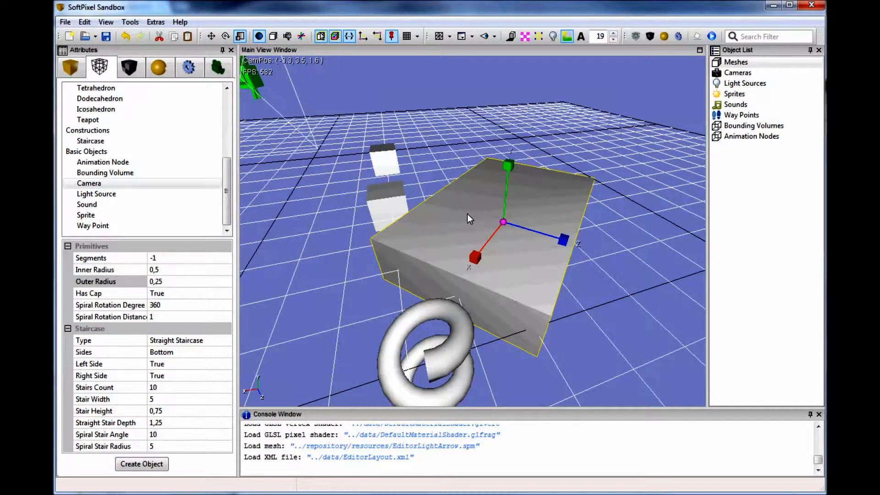
- Cycle through the move, rotate and scale tools, and move the slab across the grid with the move tool
key(w)
key(e)
key(r)
key(w)
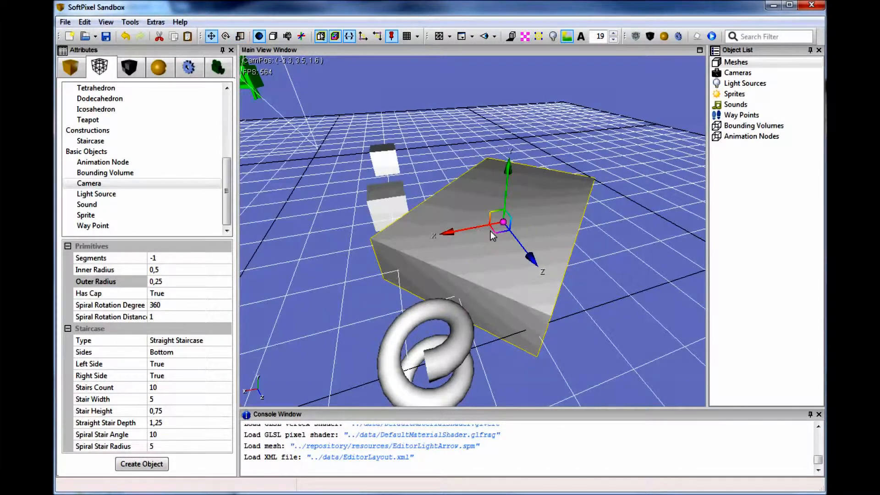
drag(504, 223, 559, 213)
right_drag(563, 217, 565, 222)
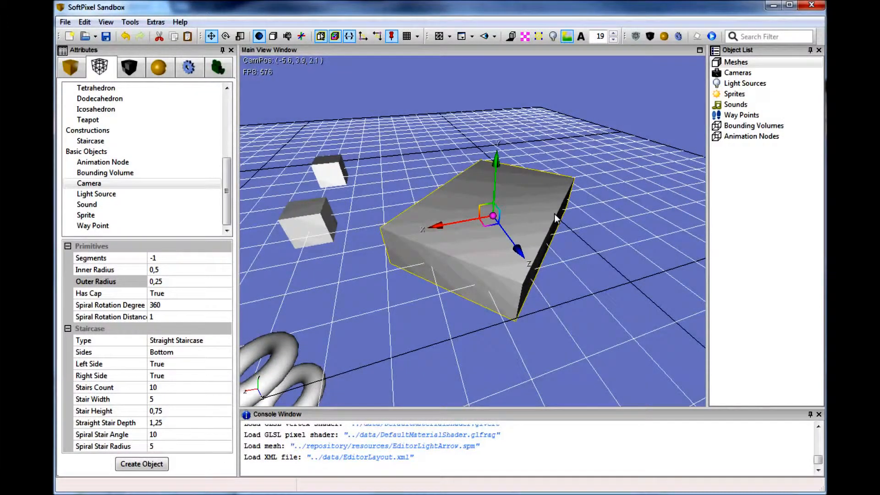
- Place the scaling gizmo at the slab's lower corner and scale the slab from there along its X and Z axes
right_drag(554, 218, 552, 214)
key(r)
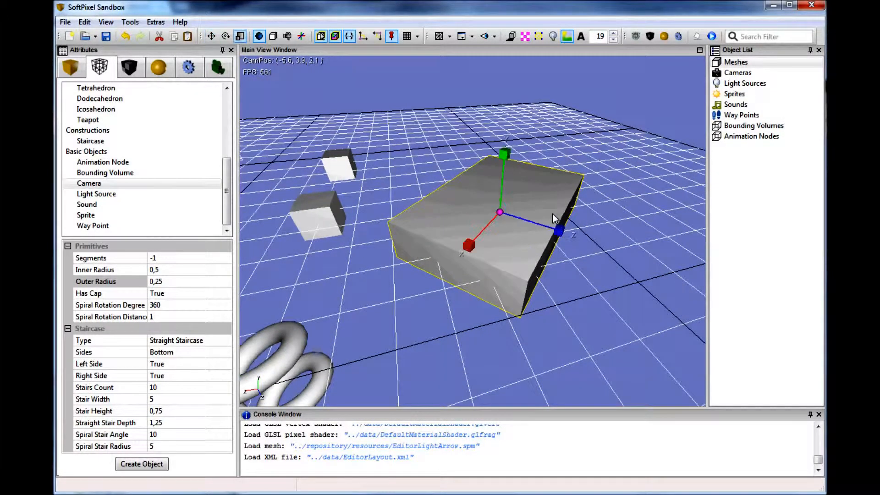
click(364, 40)
right_drag(470, 188, 431, 260)
drag(417, 306, 420, 305)
drag(351, 293, 350, 293)
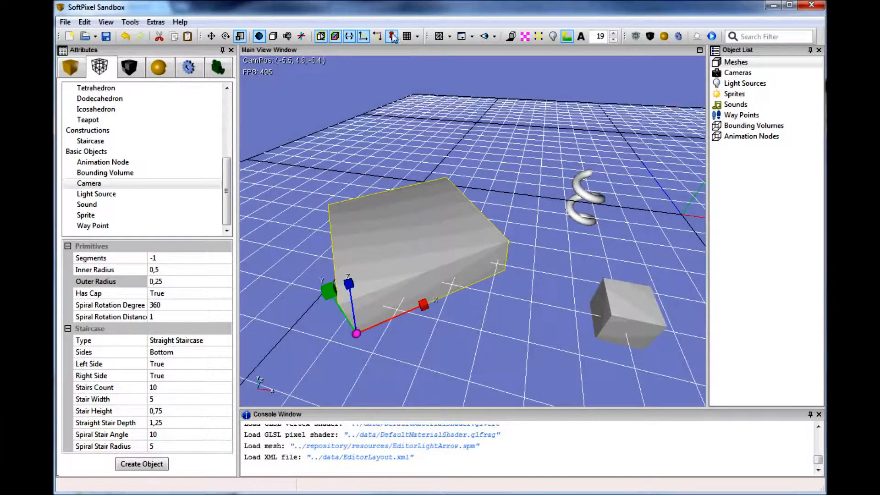
- Place the scaling gizmo at the slab's opposite corner, scale the slab from there, and return the gizmo to the centre
click(378, 36)
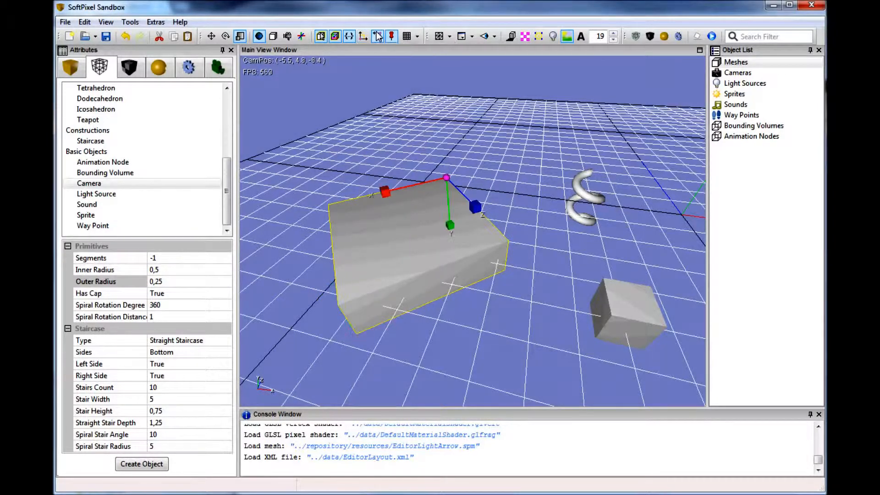
drag(448, 197, 412, 188)
right_drag(443, 201, 445, 200)
- Switch the move gizmo to the slab's local orientation and slide the slab along its local X axis
key(w)
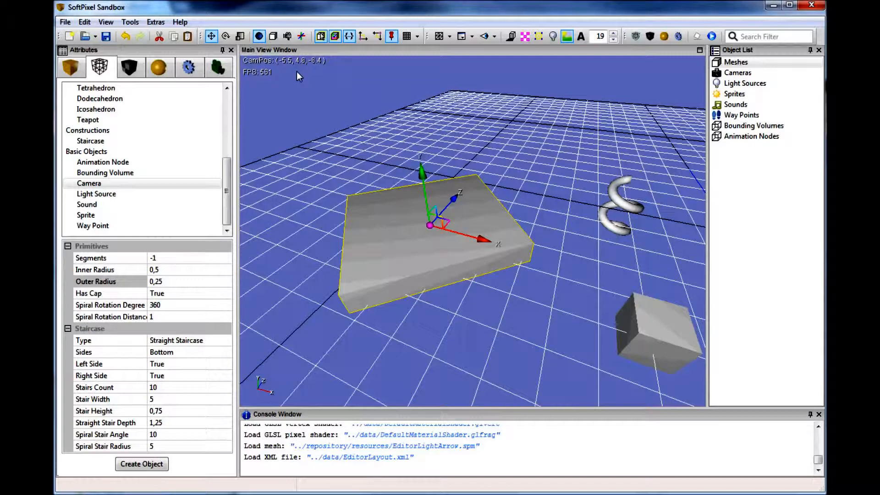
click(274, 37)
drag(474, 217, 474, 217)
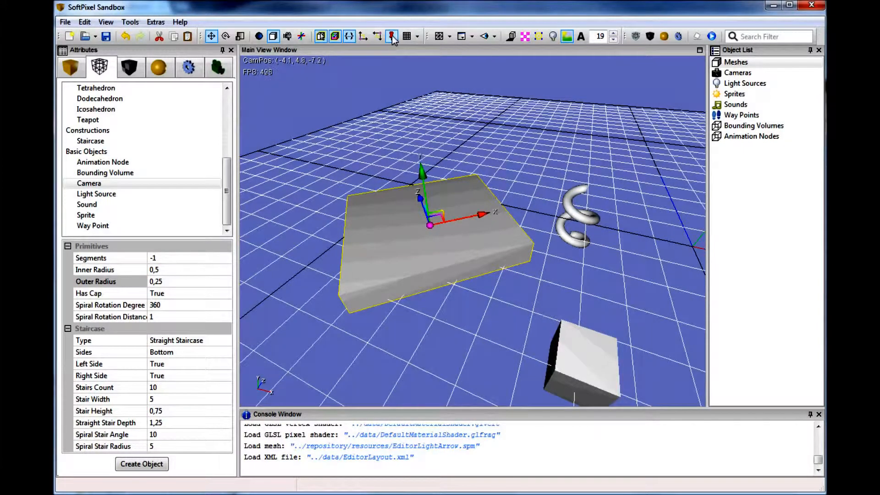
- With the view lock off, align the gizmo to the camera view and move and rotate the slab
click(287, 37)
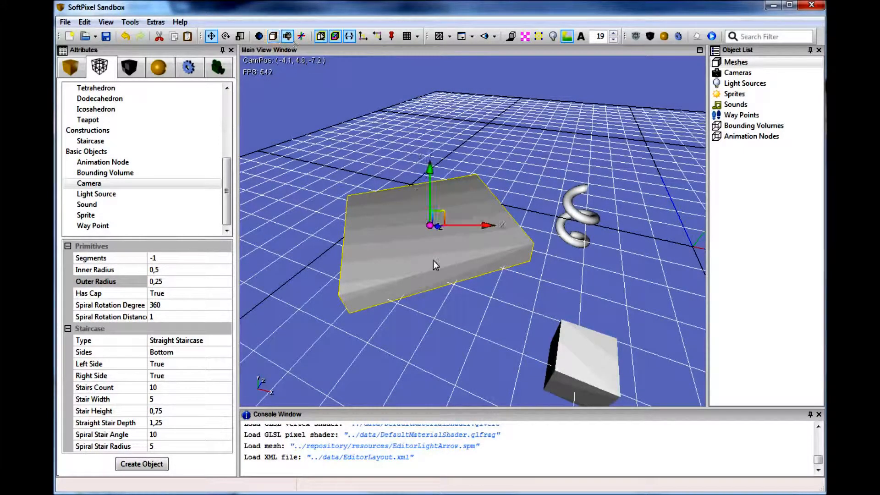
drag(474, 232, 477, 225)
key(e)
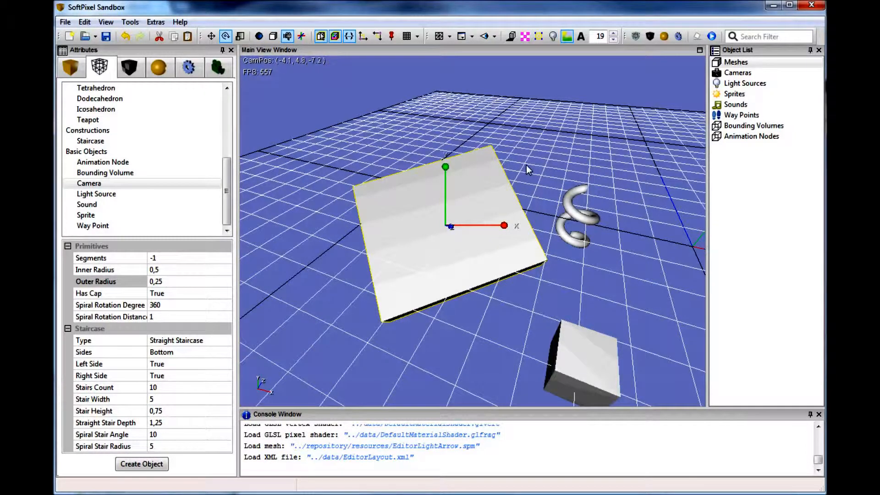
- Switch the rotation gizmo to local orientation and turn the slab about its own Y and Z axes
key(l)
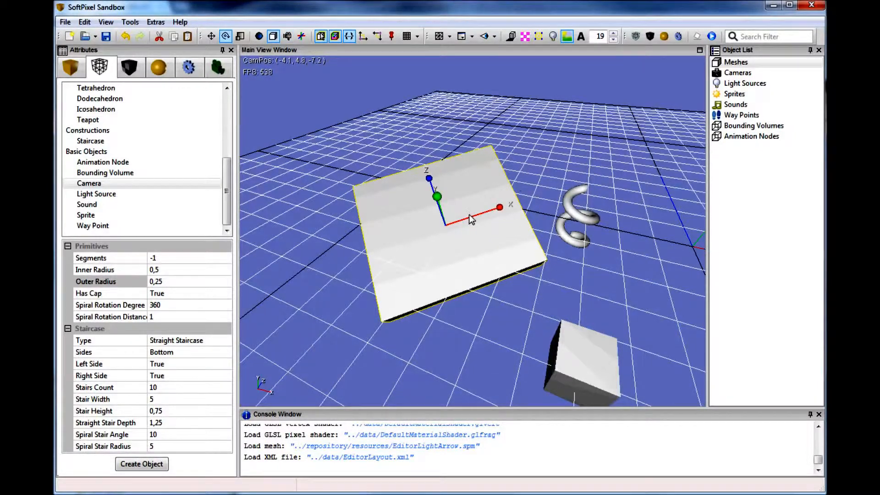
middle_drag(470, 219, 438, 196)
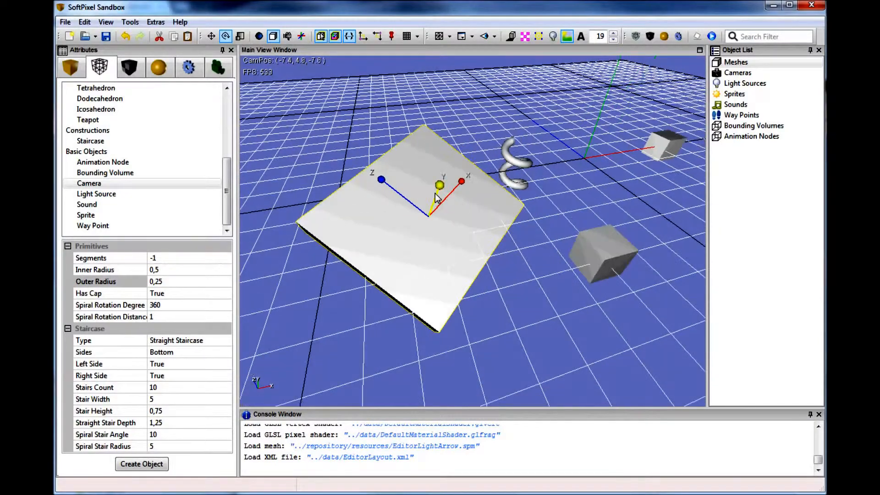
drag(436, 194, 428, 194)
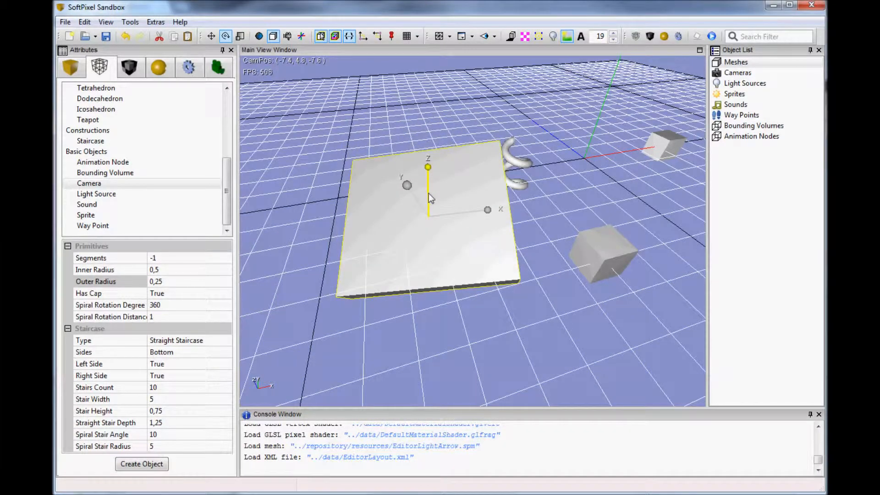
- Return to the move tool in global orientation and select two of the small cubes together with the sphere
click(302, 39)
drag(596, 145, 556, 170)
right_drag(555, 167, 460, 237)
key(g)
key(t)
click(460, 237)
ctrl+click(541, 274)
ctrl+click(508, 183)
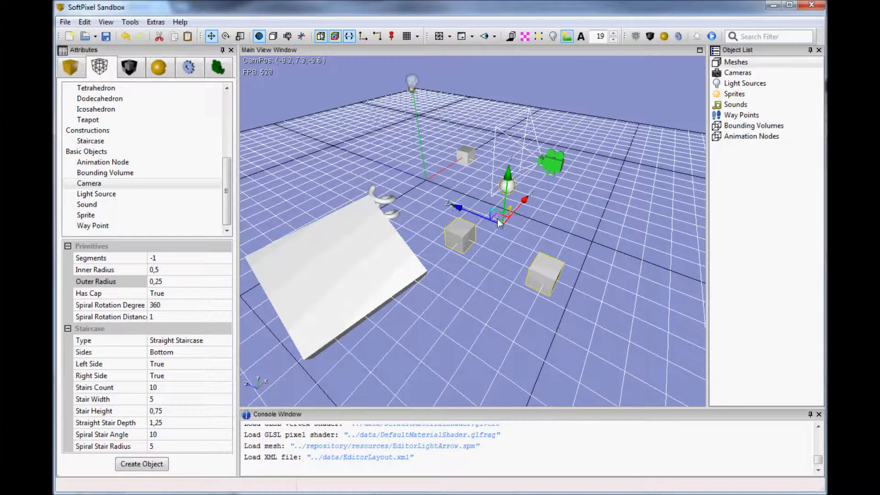
- Move the two cubes and the sphere together and rotate them as one group about the Y axis
drag(502, 224, 532, 269)
key(a)
right_drag(532, 269, 518, 237)
key(e)
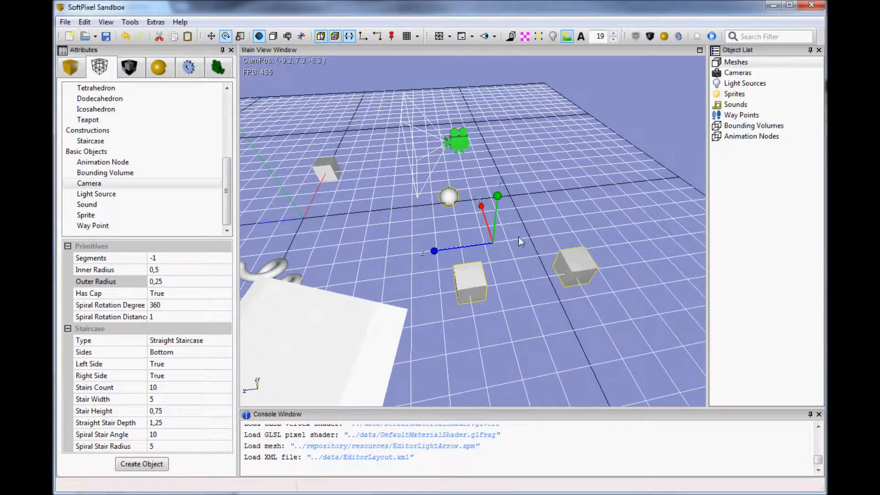
drag(495, 210, 496, 210)
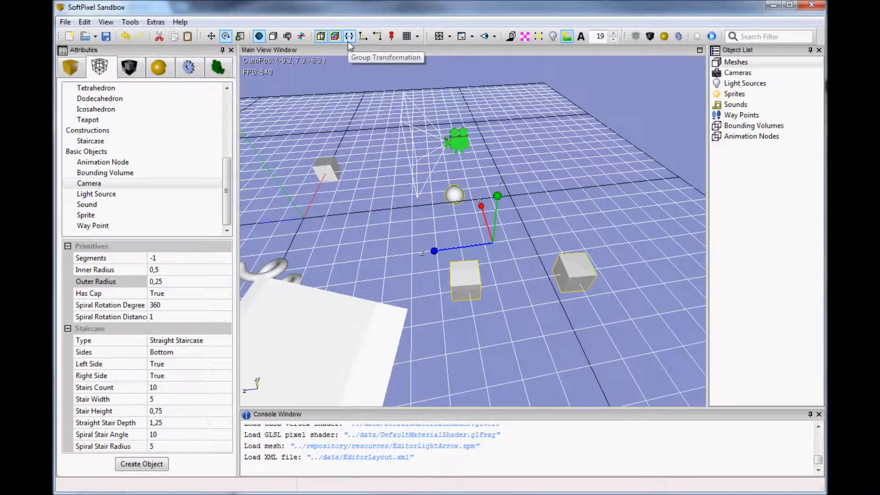
- Rotate the three objects individually with Group Transformation off and about their shared Y axis with it on, and deselect them
drag(496, 209, 476, 247)
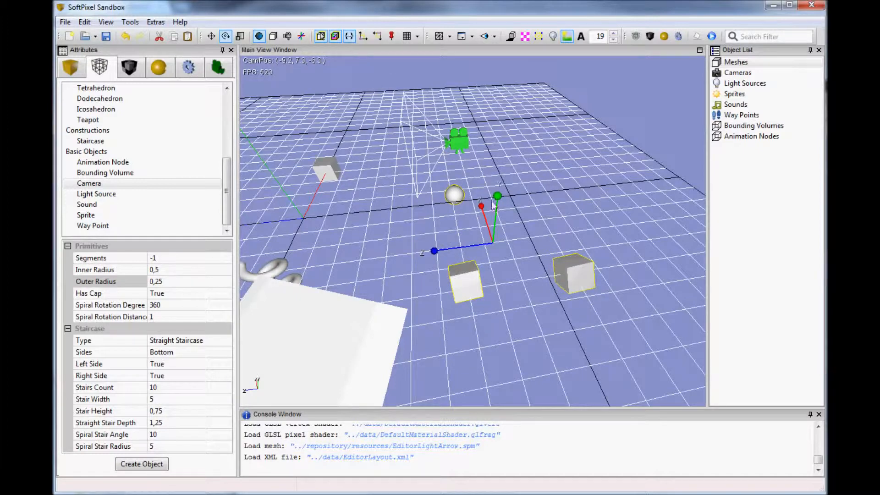
drag(497, 211, 529, 244)
key(g)
key(w)
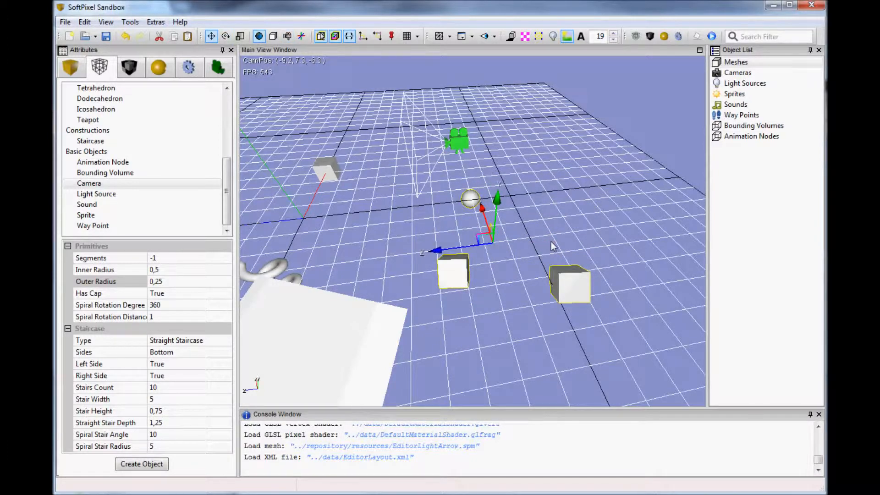
click(499, 226)
middle_drag(475, 220, 526, 225)
right_drag(526, 226, 526, 226)
click(474, 265)
right_drag(537, 283, 537, 283)
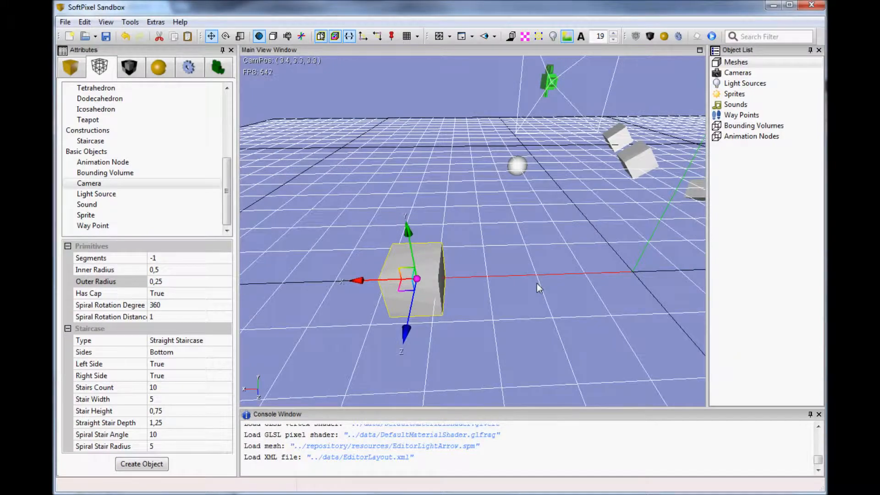
right_drag(532, 243, 529, 244)
click(497, 257)
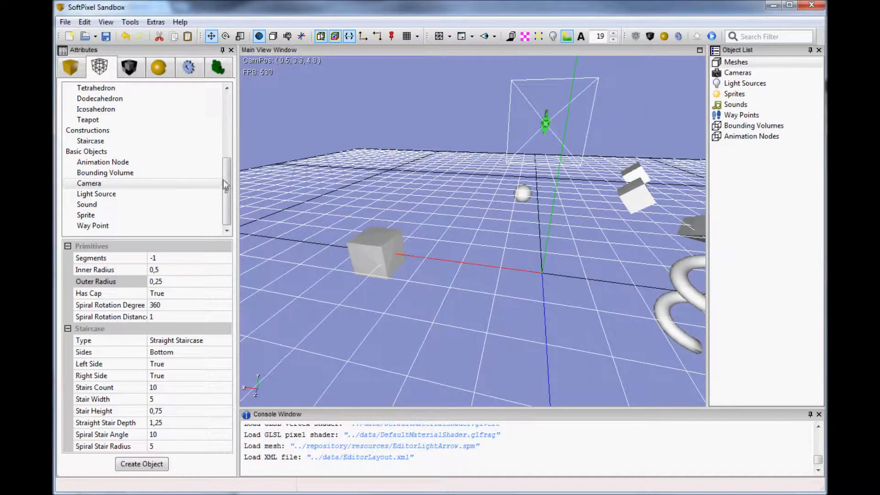
- Create a new cube primitive at the scene origin
drag(224, 180, 230, 96)
double_click(89, 98)
click(524, 279)
right_drag(524, 279, 523, 279)
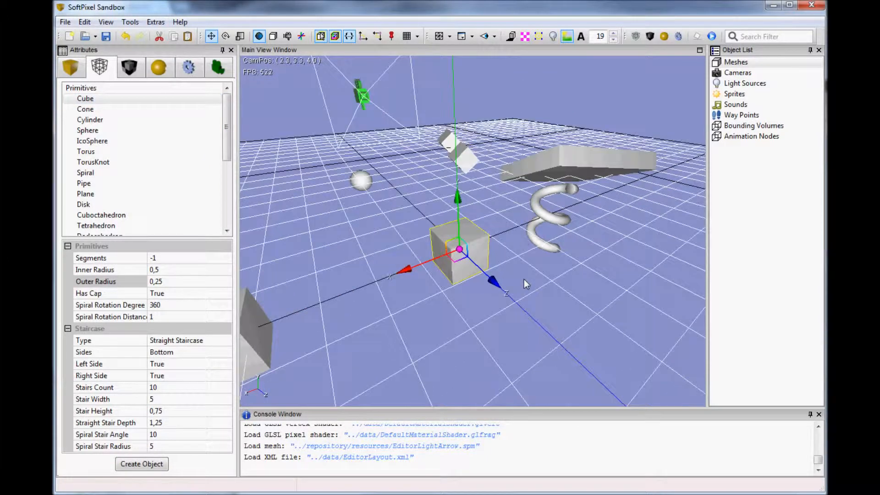
- Set the transformation raster to 0.5 / 5.0° and move the new cube along its axes in snapped steps
click(417, 37)
click(438, 91)
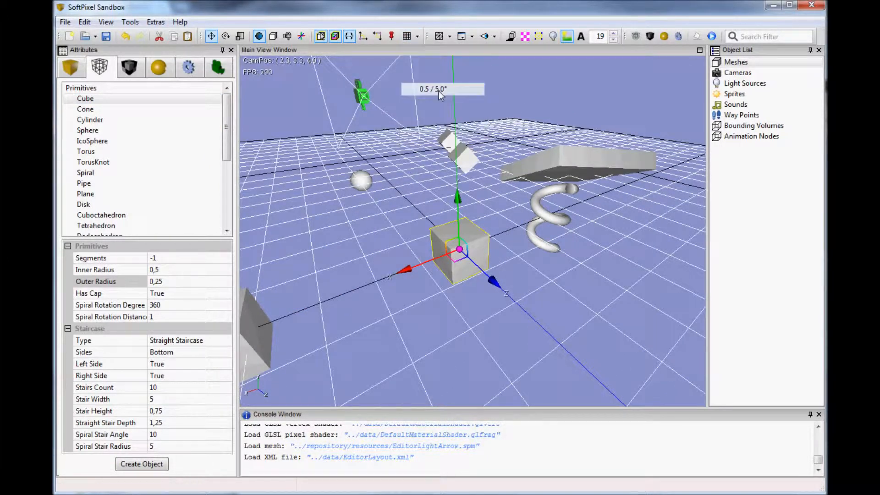
drag(458, 213, 457, 194)
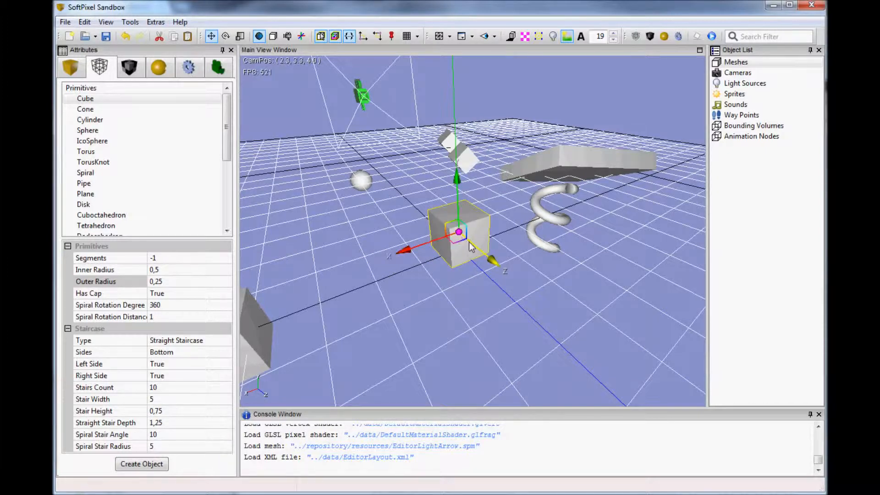
drag(470, 246, 400, 242)
- Set the raster to 1.0 / 15.0° and move the cube back to the origin
click(449, 36)
click(442, 101)
drag(404, 239, 444, 242)
middle_drag(444, 242, 510, 257)
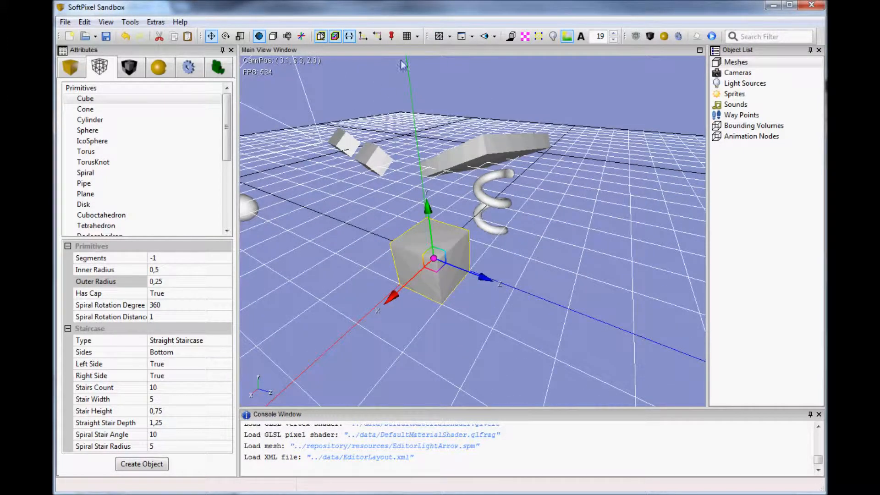
- Switch to the rotate tool, set the raster to 5.0 / 45.0° and rotate the cube about its Y axis
middle_drag(401, 65, 386, 93)
key(r)
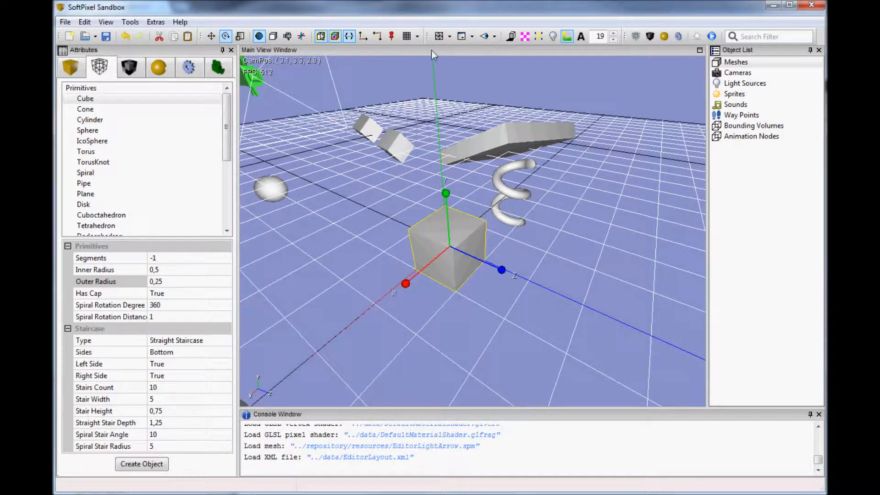
click(416, 36)
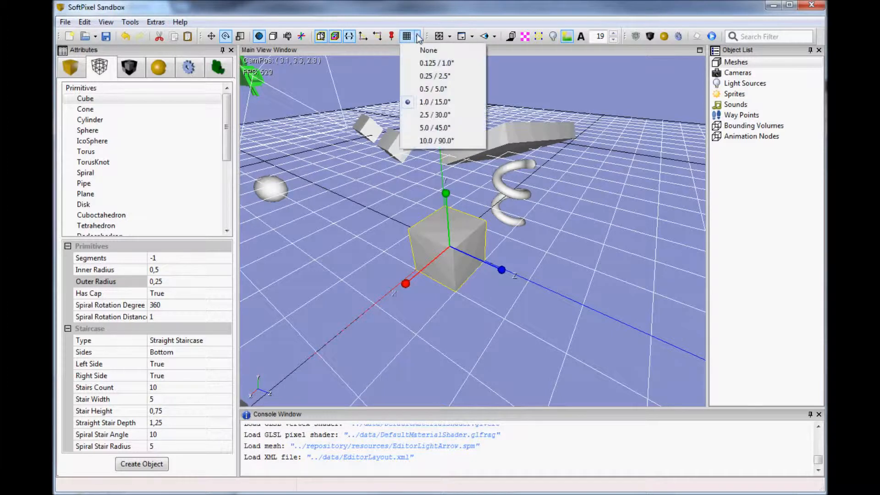
click(435, 128)
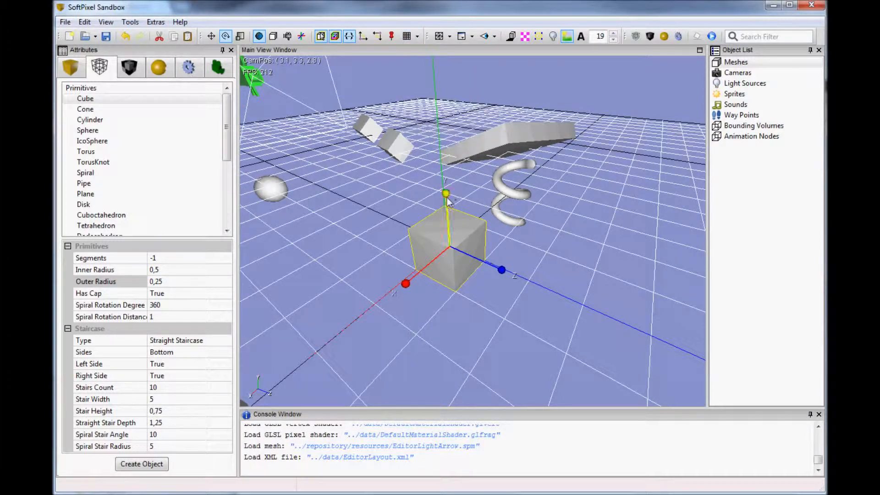
drag(447, 197, 448, 198)
- Set the raster to 10.0 / 90.0°, and rotate the cube and stretch it along Z into a long bar
click(418, 37)
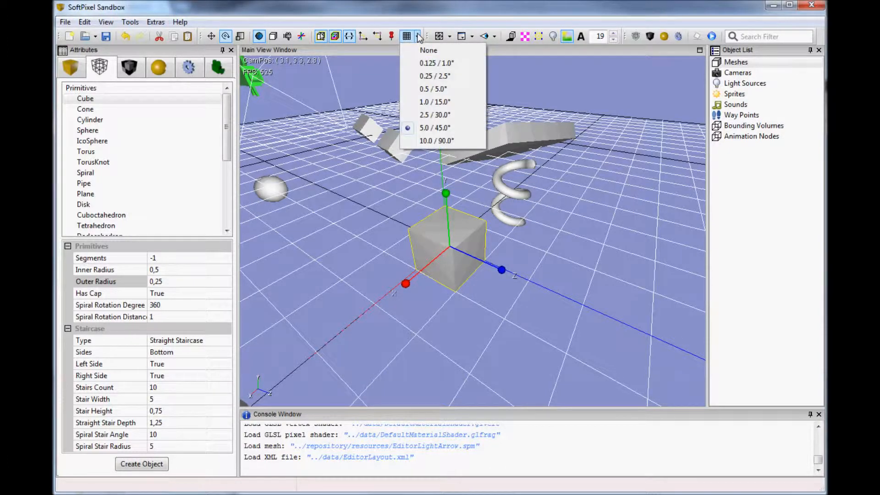
click(426, 141)
drag(426, 144, 435, 231)
key(r)
right_drag(435, 231, 452, 225)
key(e)
drag(453, 226, 459, 223)
- Set the raster to 5.0 / 45.0° and rotate the long bar about its Y axis in snapped steps
click(417, 36)
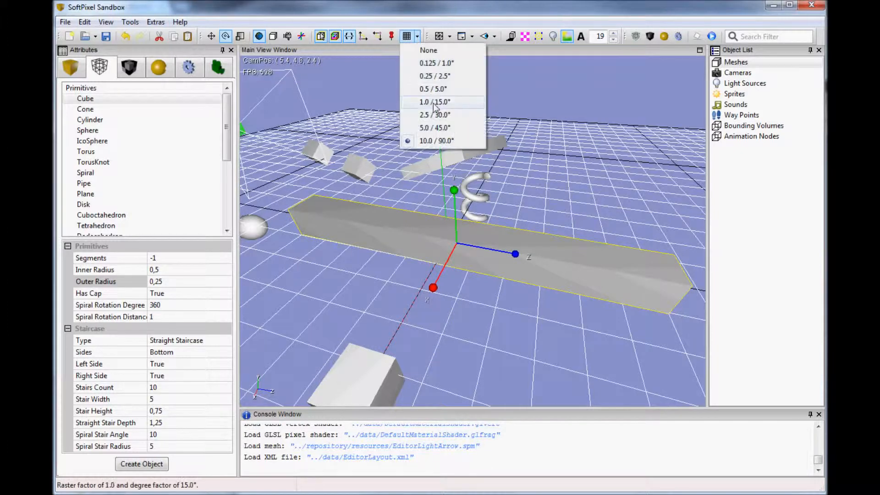
click(435, 128)
drag(455, 200, 459, 204)
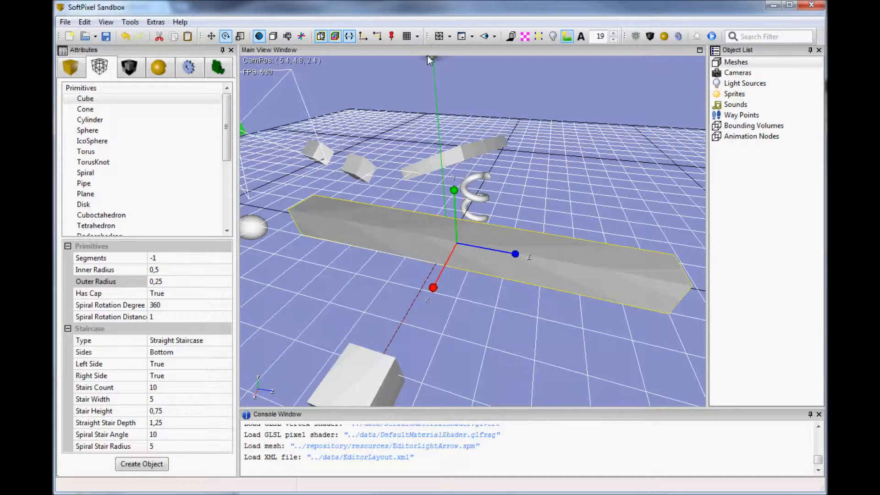
- Set the raster to None, freely shorten, tilt and move the bar away from the origin, and deselect it
click(418, 37)
click(430, 53)
drag(454, 221, 522, 304)
key(r)
key(w)
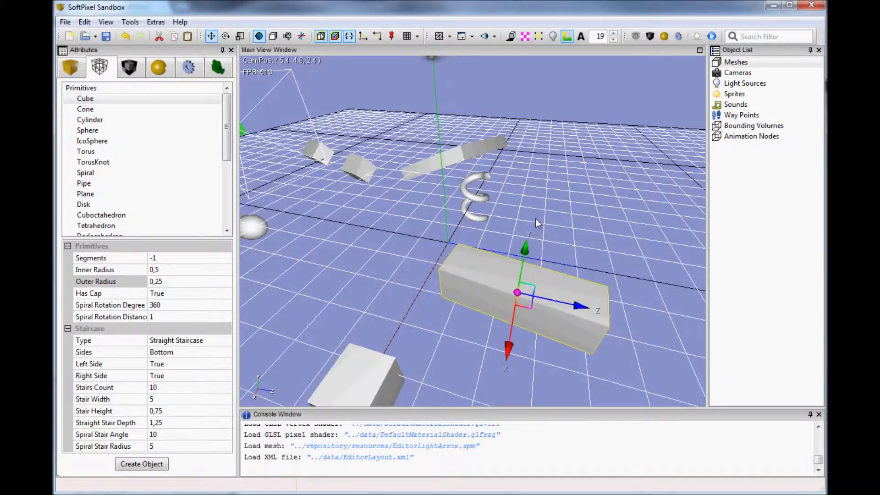
click(581, 215)
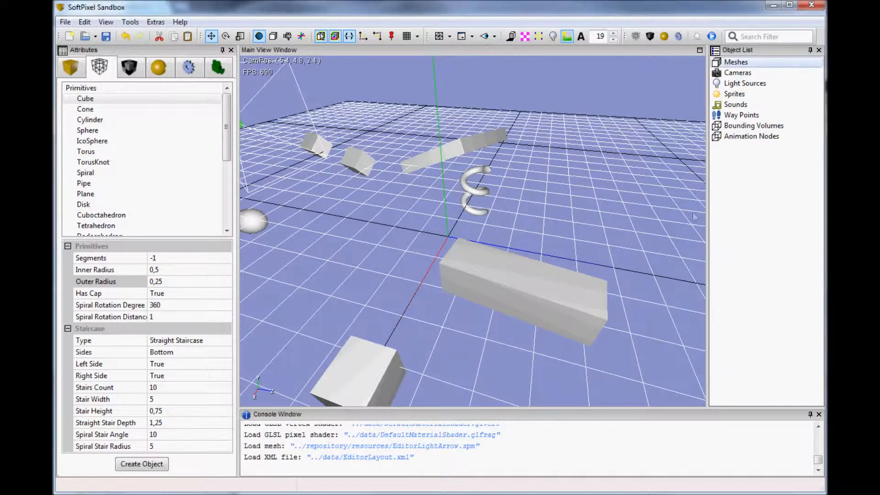
- Select the long bar and the cube beside it together, and hide the transform gizmo
right_drag(533, 242, 505, 236)
click(534, 263)
ctrl+click(391, 322)
right_drag(387, 148, 337, 71)
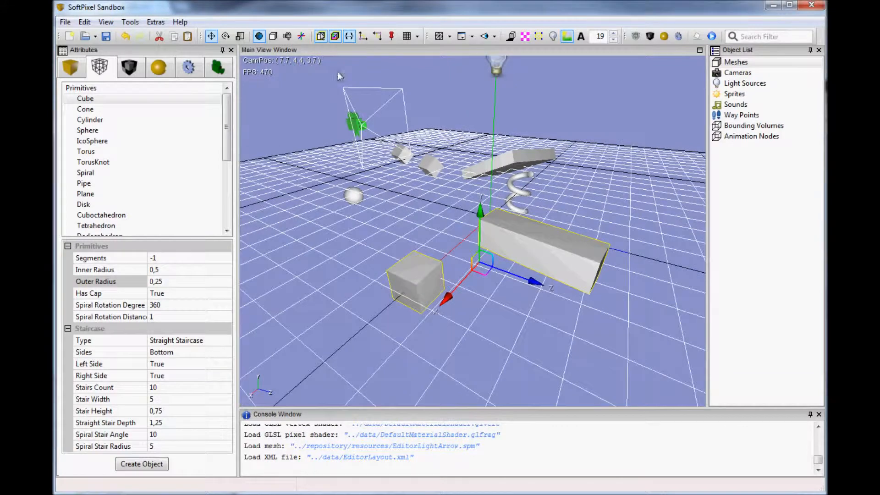
click(335, 37)
right_drag(480, 236, 479, 236)
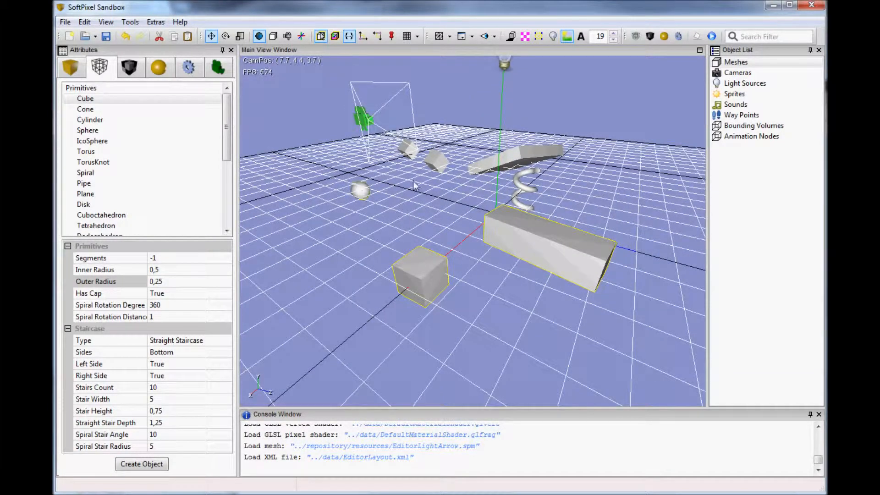
- With all meshes in the scene box-selected, show the transform gizmo again and clear the selection
drag(317, 132, 571, 315)
mouse_move(492, 248)
right_down()
mouse_move(476, 241)
mouse_move(497, 235)
right_up()
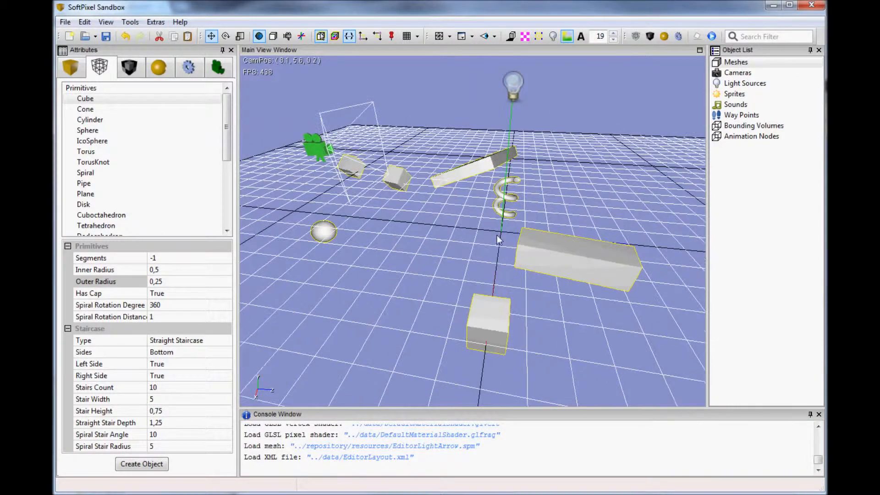
click(335, 37)
right_drag(428, 195, 428, 195)
mouse_move(460, 183)
mouse_down()
mouse_move(398, 178)
mouse_move(458, 182)
mouse_up()
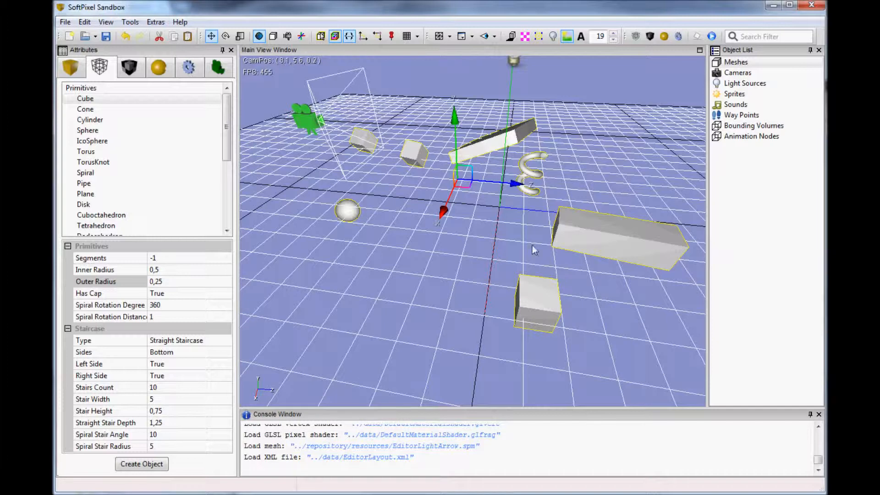
right_drag(464, 247, 463, 246)
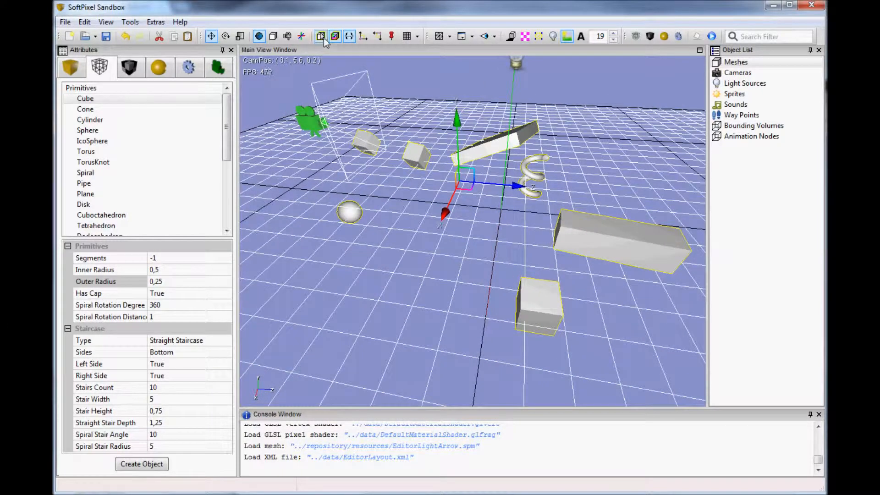
right_drag(474, 202, 475, 202)
click(491, 232)
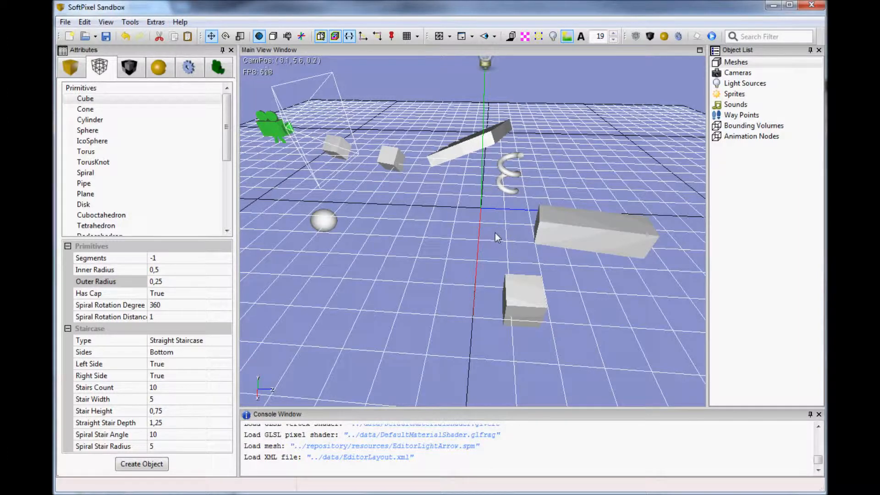
- Show the basic attributes of the cube near the long bar and expand the Meshes group in the object list
click(538, 303)
right_drag(536, 301, 536, 301)
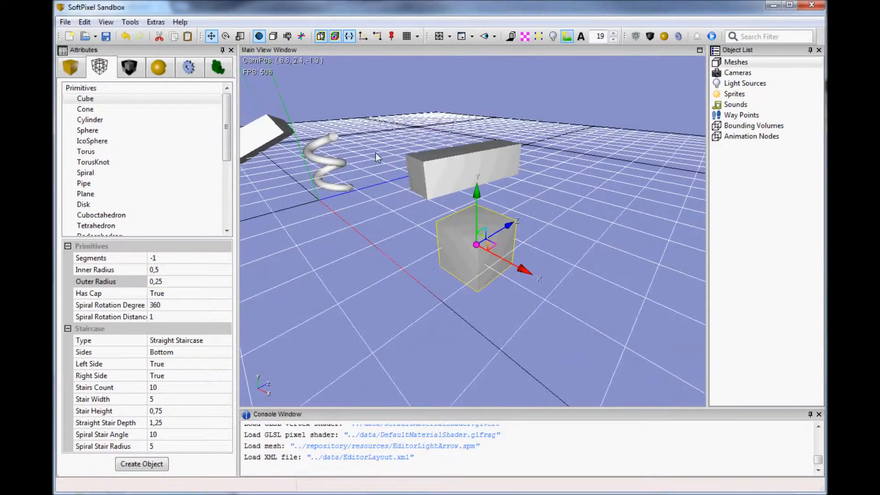
click(74, 70)
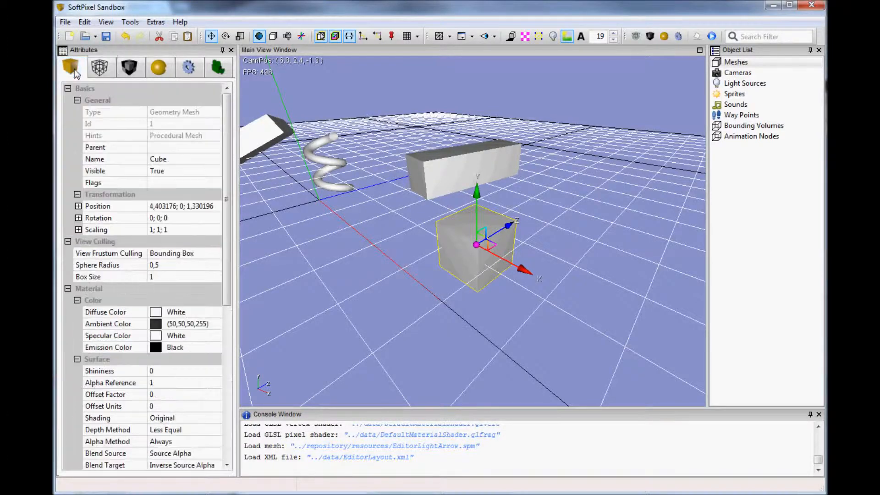
click(424, 269)
click(457, 248)
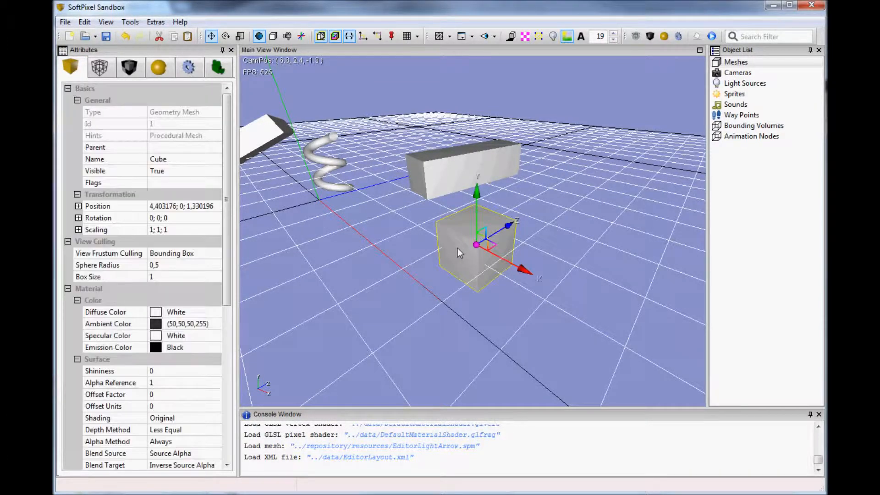
double_click(736, 62)
right_drag(614, 117, 549, 172)
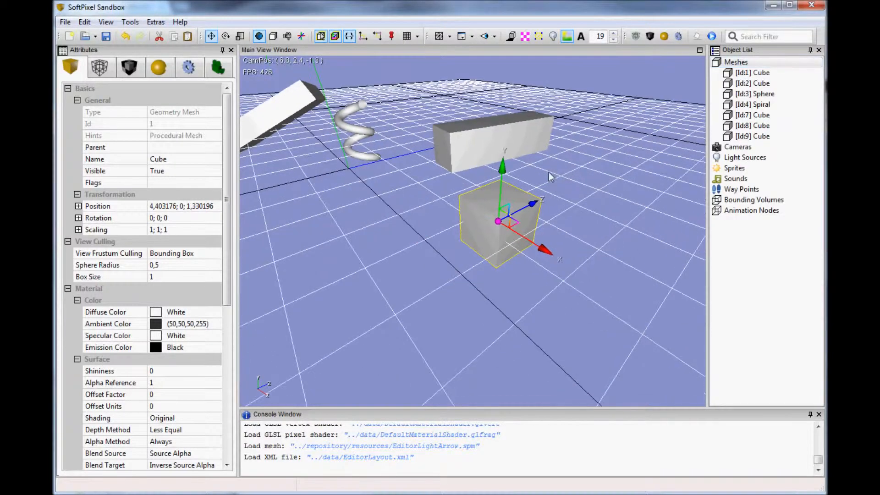
- Rename the selected cube to "Test Cube"
click(193, 161)
text(Test Cu)
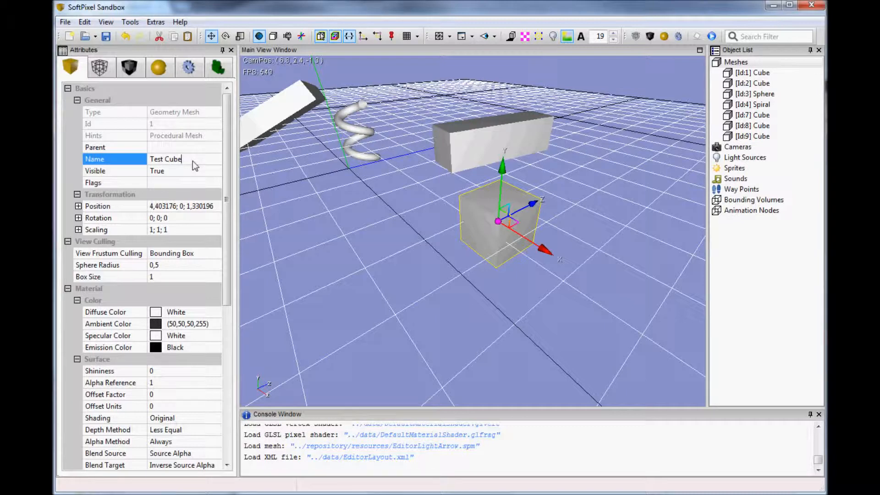
key(Return)
right_drag(417, 208, 416, 208)
- Set the test cube's Color Material render state to False and its diffuse color to Red
scroll(229, 275, down, 5)
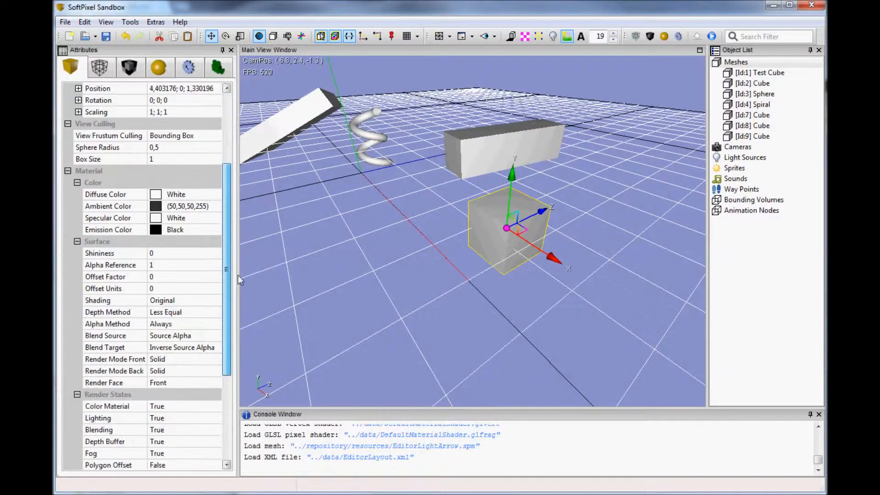
scroll(192, 347, up, 1)
double_click(158, 383)
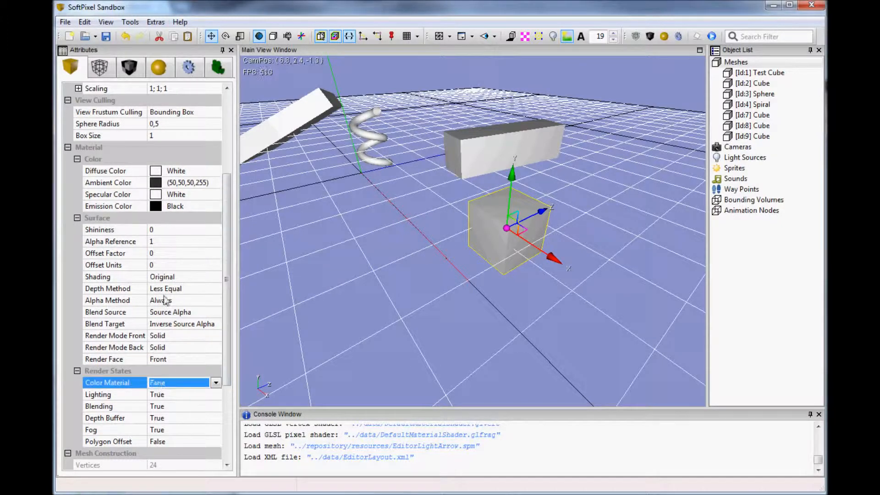
click(179, 171)
text(Red)
key(Return)
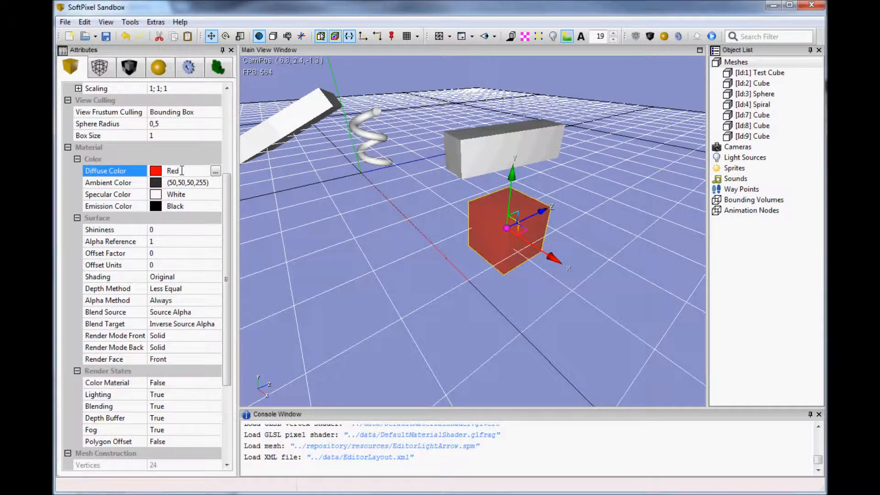
- Duplicate the red cube by pulling a copy away along the X axis
middle_drag(469, 179, 467, 237)
right_drag(468, 237, 469, 238)
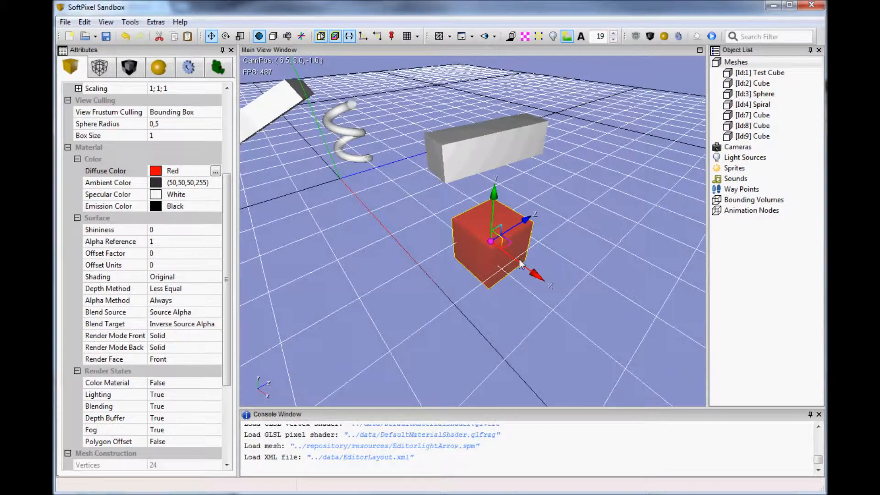
shift+drag(519, 259, 518, 263)
right_drag(518, 262, 515, 260)
scroll(515, 260, down, 2)
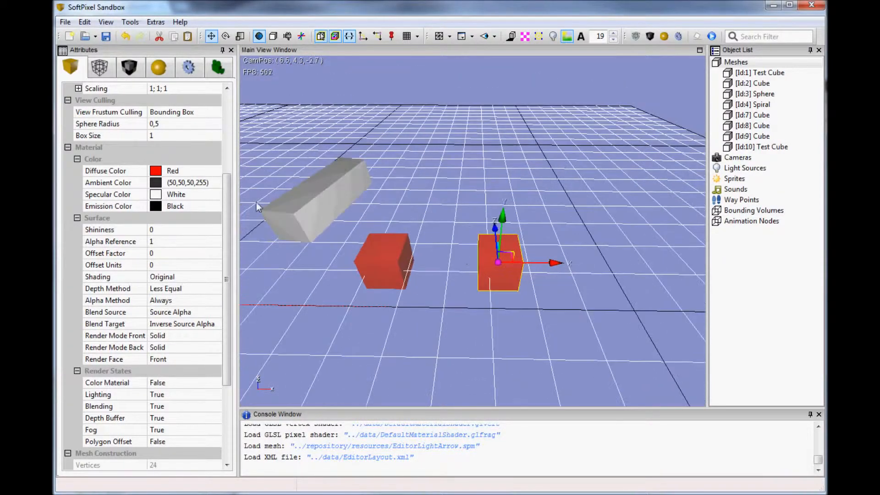
- Set the duplicated cube's diffuse color to Yellow
click(211, 171)
text(Yellow)
key(Return)
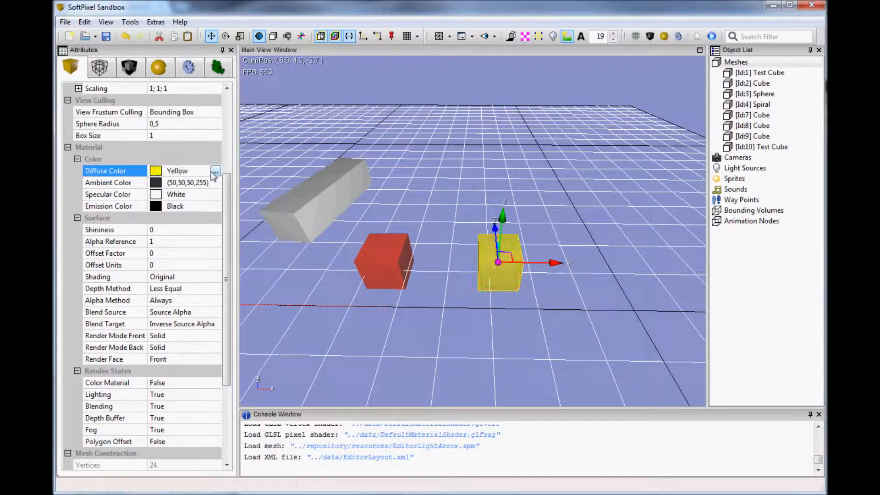
- Duplicate the original red cube by pulling a copy away along the Z axis
right_drag(397, 241, 407, 246)
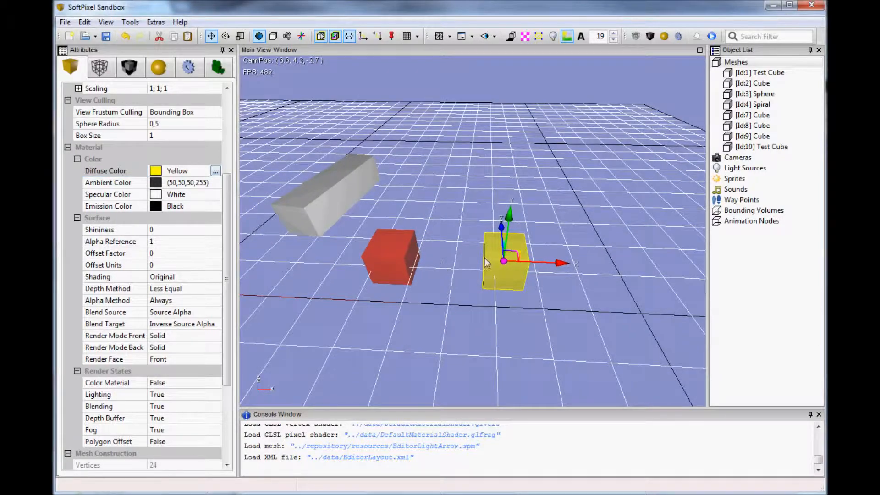
click(407, 245)
shift+drag(403, 228, 368, 306)
right_drag(497, 228, 499, 226)
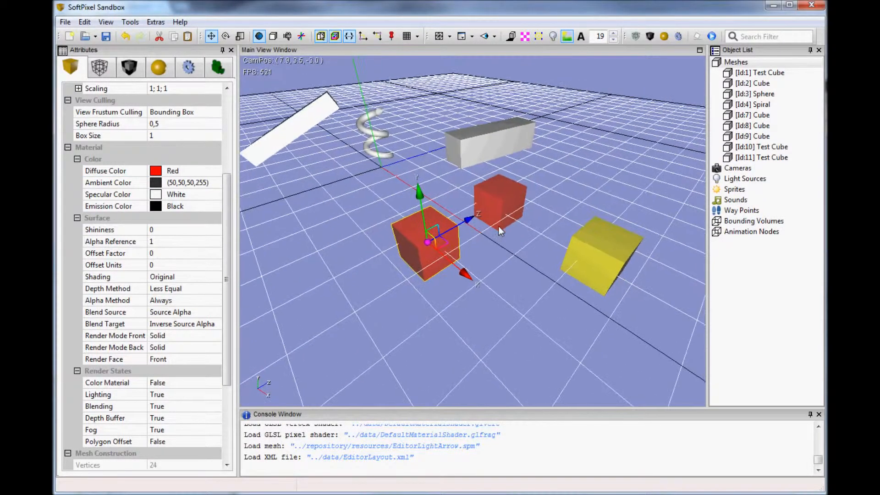
- Give the new cube copy a custom blue diffuse color (28, 145, 240) and store it among the custom colors
click(202, 171)
click(215, 171)
click(235, 89)
click(254, 61)
click(317, 100)
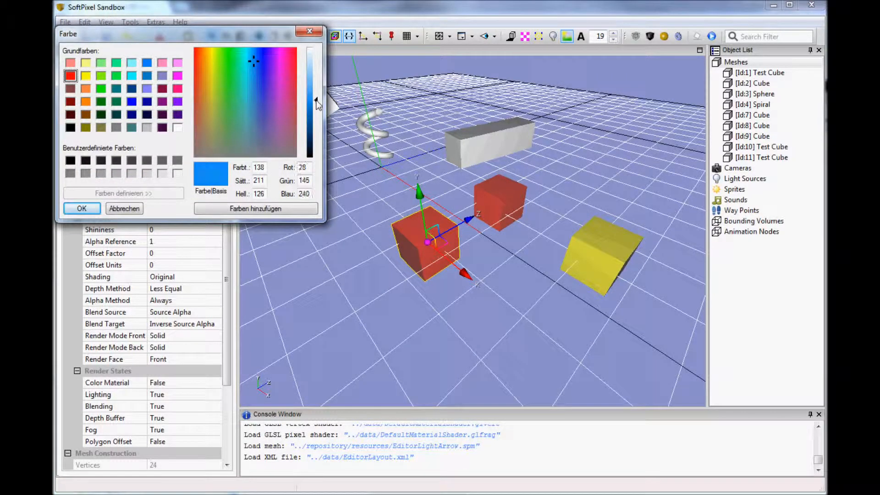
click(237, 209)
click(68, 163)
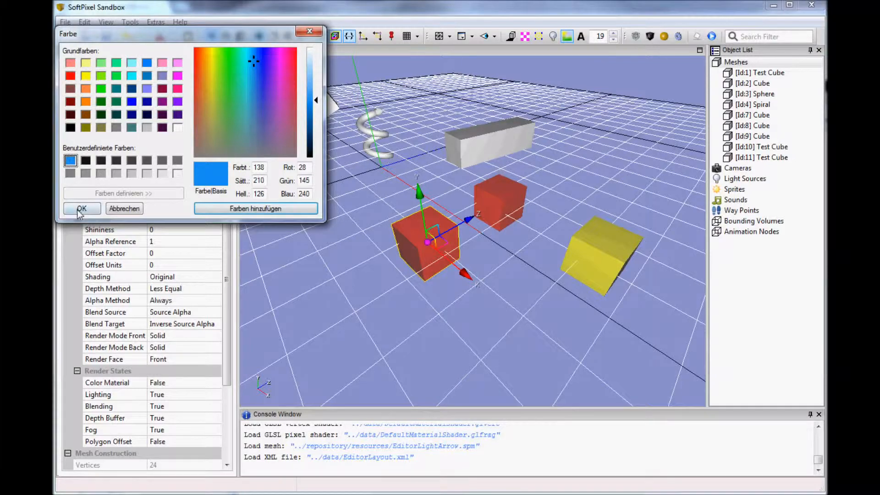
click(82, 208)
- Turn on scene lighting and move the point light in the XY plane to about X 4.38, Y 4.28
right_drag(416, 244, 510, 251)
scroll(510, 251, down, 1)
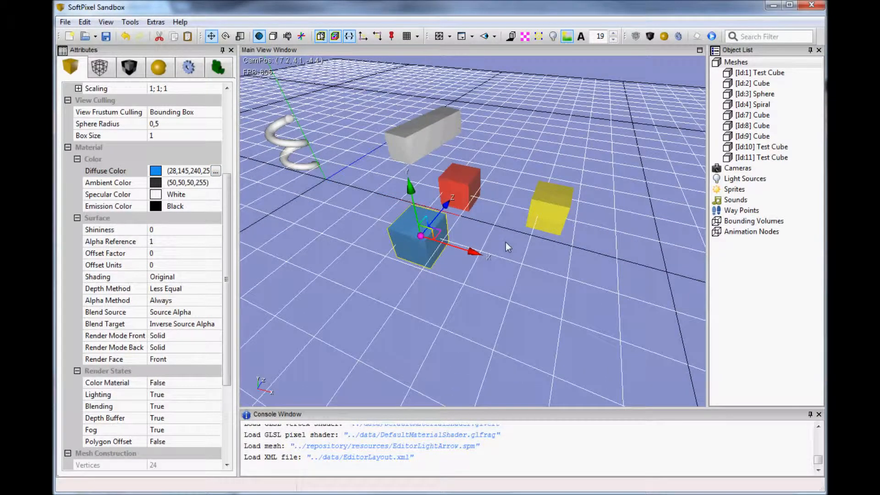
right_drag(523, 243, 506, 246)
click(495, 101)
right_drag(504, 186, 546, 148)
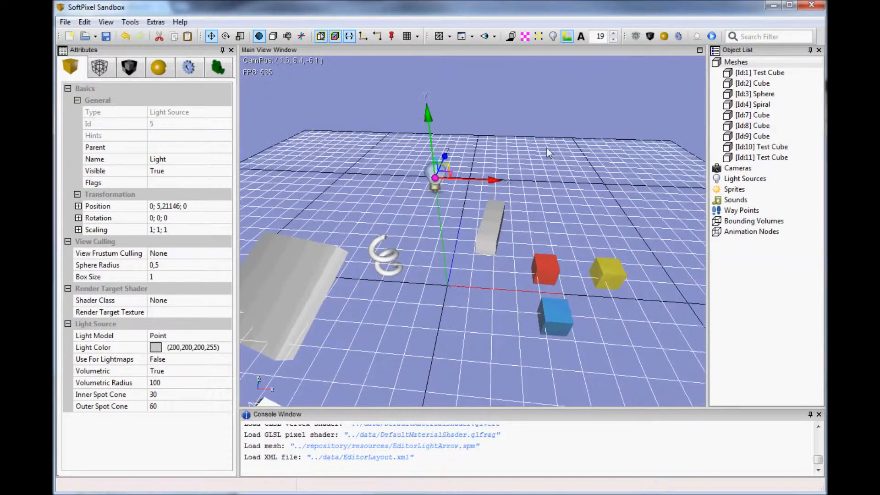
click(554, 36)
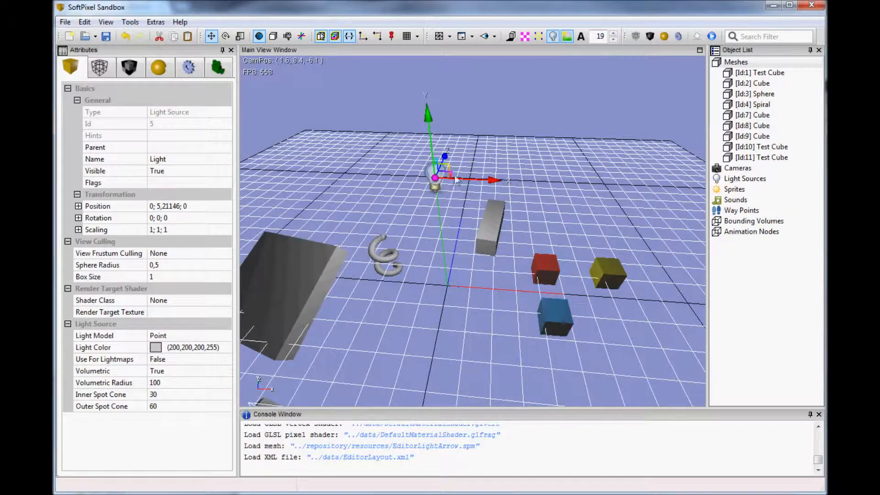
mouse_move(453, 189)
mouse_down()
mouse_move(552, 201)
mouse_move(281, 196)
mouse_move(596, 201)
mouse_move(312, 193)
mouse_move(579, 193)
mouse_move(557, 213)
mouse_up()
- Set the point light's color to Blue
right_drag(558, 214, 363, 206)
click(215, 348)
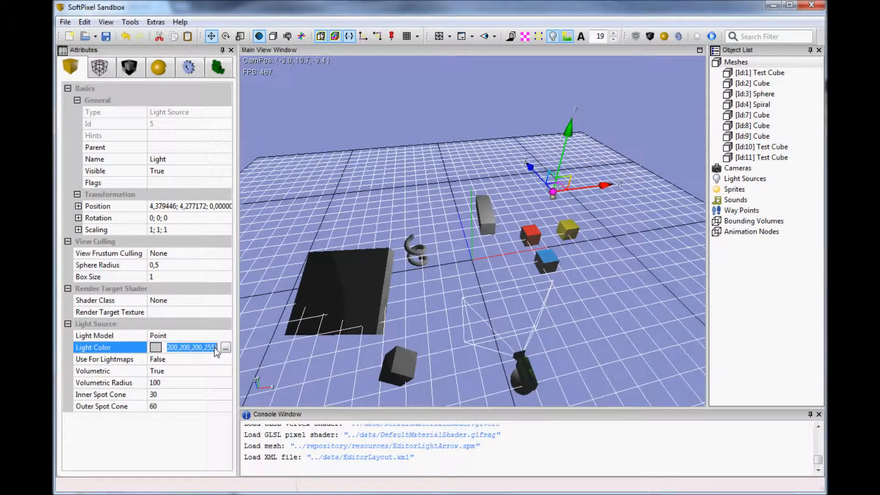
text(Blue)
key(Return)
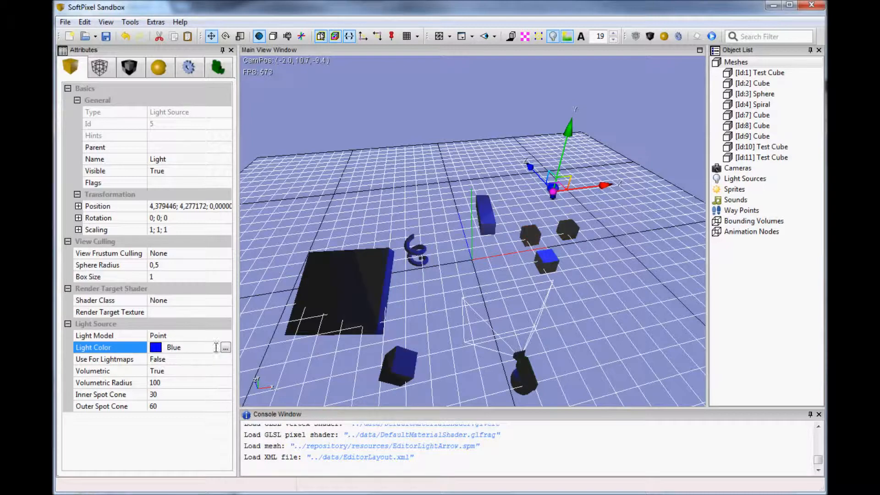
- Duplicate the blue light, placing the copy at about X 5.02, Y 4.08, and set the copy's light color to Red
click(548, 209)
drag(553, 188, 585, 187)
click(205, 348)
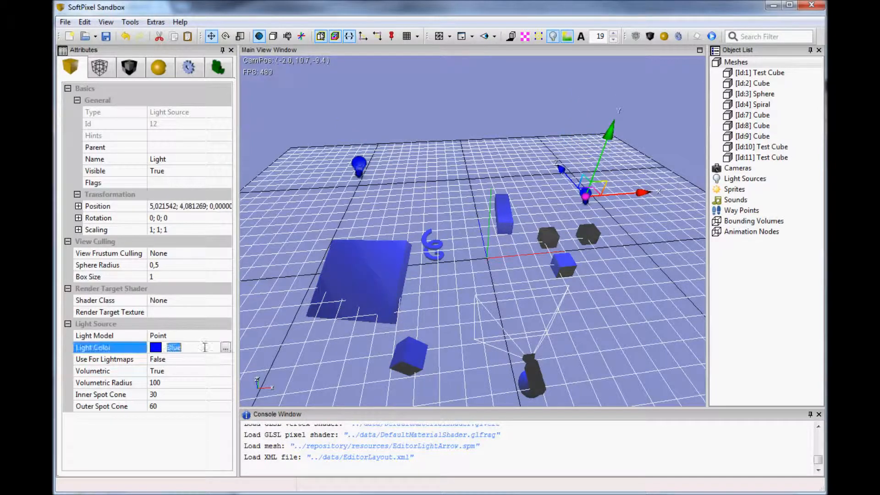
key(Return)
- Duplicate the red light and set the new copy's light color to Lime
middle_drag(495, 269, 505, 227)
shift+drag(523, 190, 566, 372)
click(204, 349)
text(Lime)
key(Return)
- Reposition the lime light, deselect it and turn scene lighting off
middle_drag(514, 263, 523, 257)
drag(538, 198, 499, 233)
middle_drag(498, 234, 434, 161)
click(429, 154)
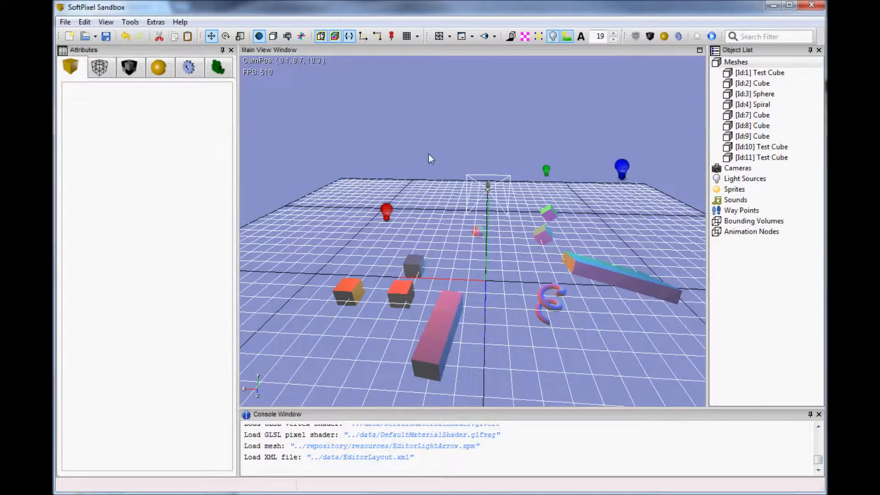
click(556, 36)
right_drag(543, 227, 543, 226)
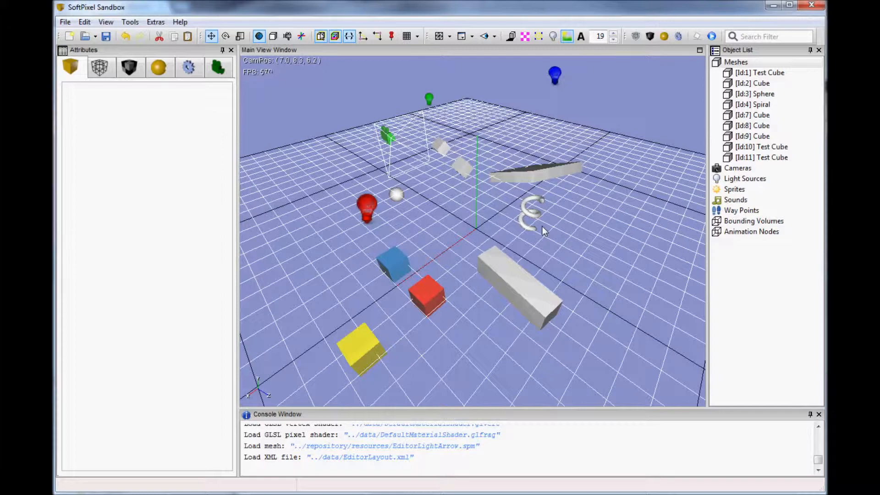
right_drag(521, 232, 506, 221)
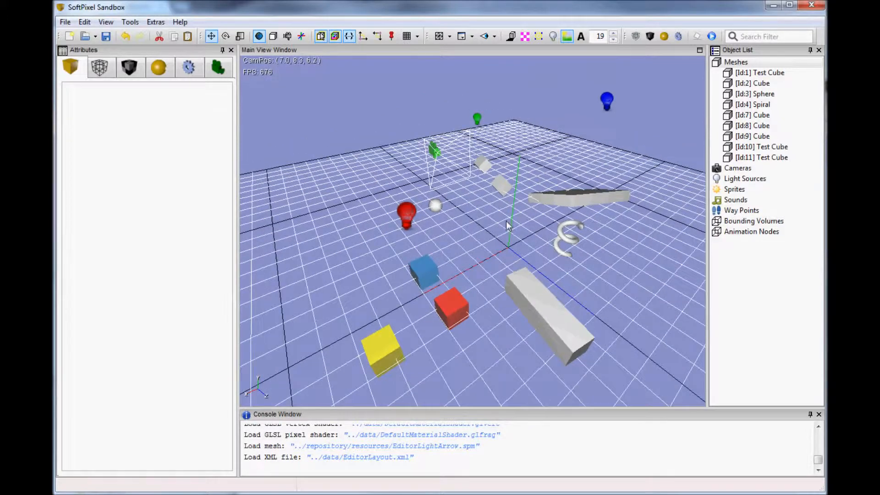
- Add a second view window beside the main view, framing the scene from the top
click(473, 37)
click(480, 67)
right_drag(589, 246, 591, 255)
scroll(604, 235, up, 6)
scroll(603, 234, down, 8)
scroll(604, 234, up, 3)
scroll(571, 161, down, 1)
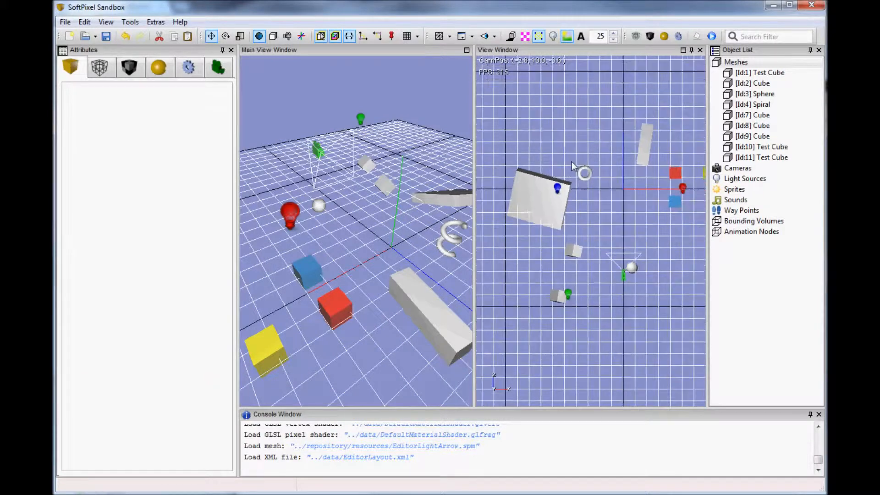
- Try the Ortho and 3D views in the second view window
click(495, 35)
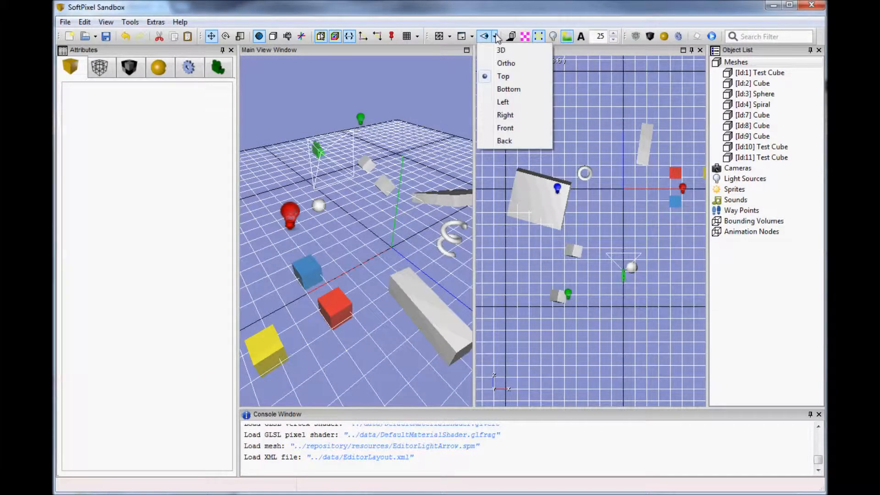
click(506, 63)
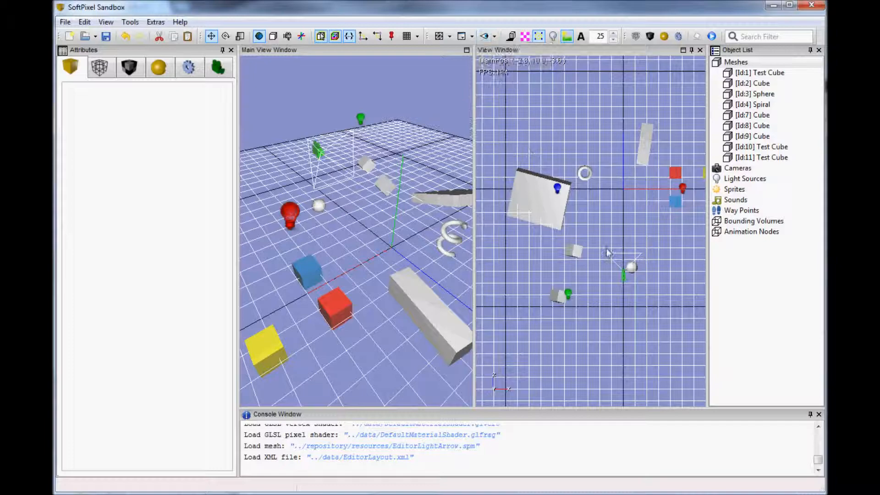
middle_drag(620, 265, 615, 314)
click(495, 38)
click(499, 51)
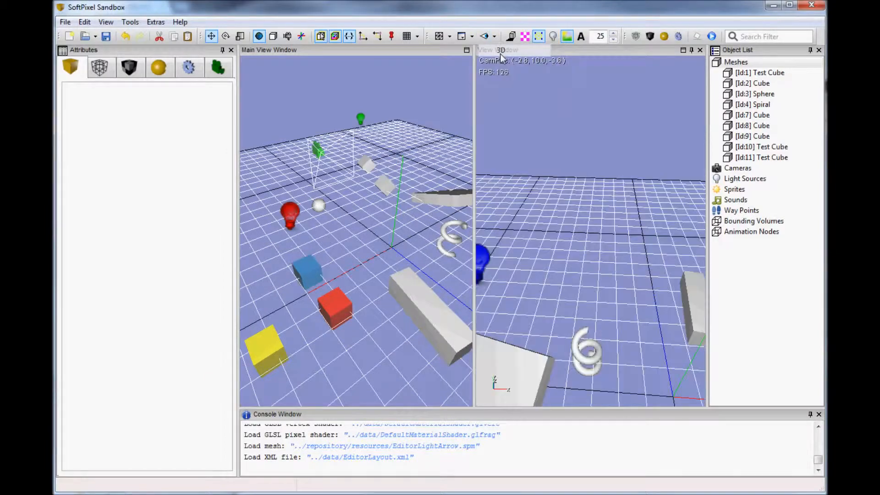
middle_drag(592, 234, 566, 112)
- Set the second view window to the Top view and center the scene in it
click(494, 37)
click(501, 75)
middle_drag(625, 216, 626, 216)
middle_drag(395, 99, 395, 98)
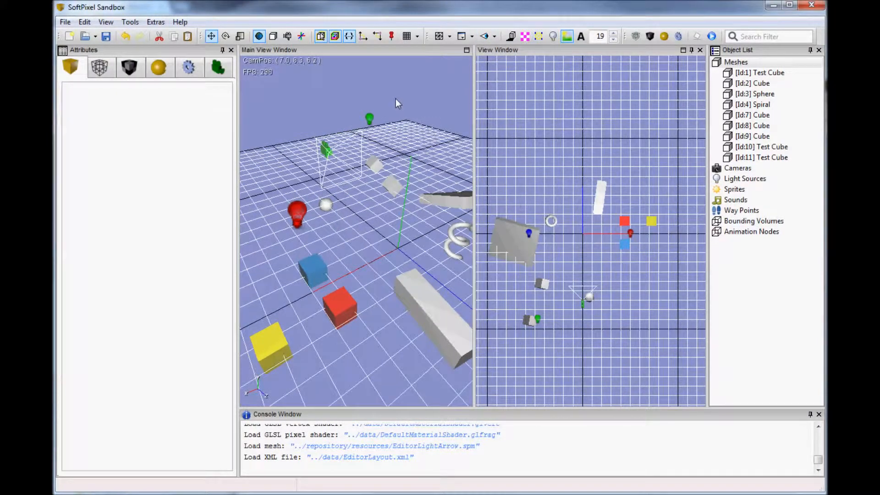
- Hide the 3D grid in the main view window
click(110, 22)
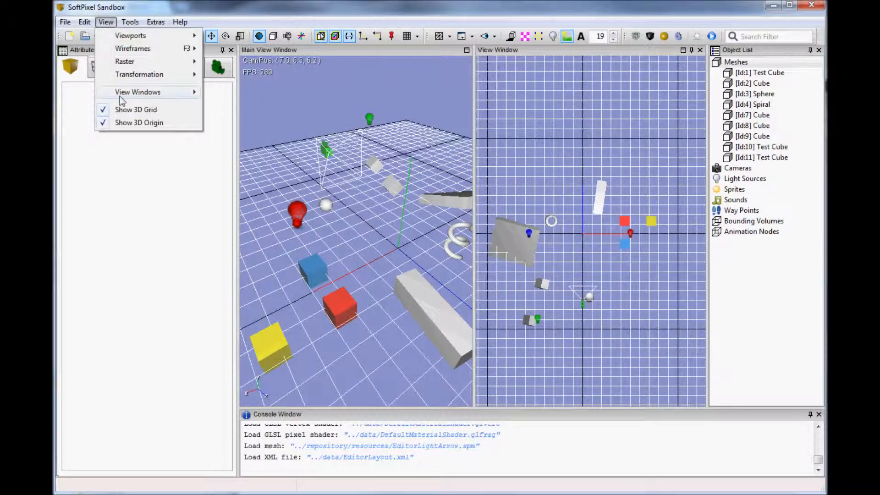
click(124, 110)
middle_drag(370, 221, 477, 238)
middle_drag(603, 237, 645, 244)
- Turn on scene lighting in the second view window showing the scene from the top
click(553, 38)
scroll(642, 262, up, 4)
scroll(621, 240, down, 4)
scroll(614, 234, up, 4)
middle_drag(593, 187, 583, 145)
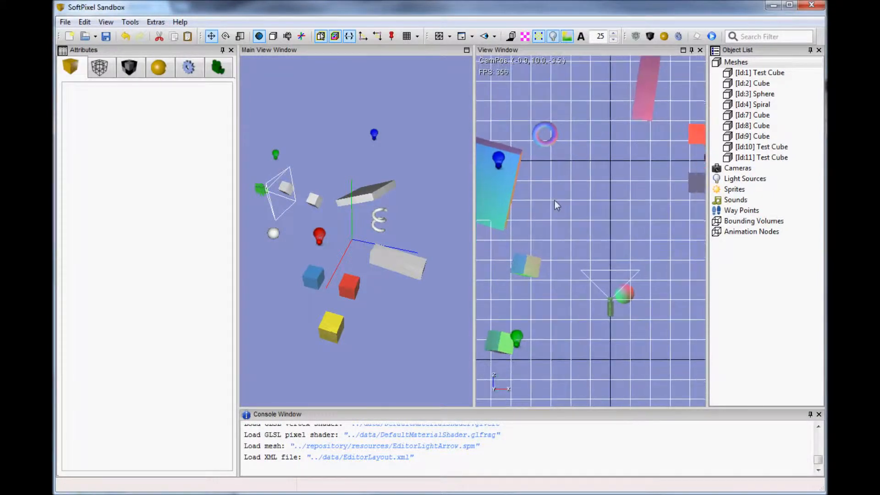
- Move the blue light in the top view to about X -5.3, Z 2.3
click(500, 163)
drag(501, 168, 505, 115)
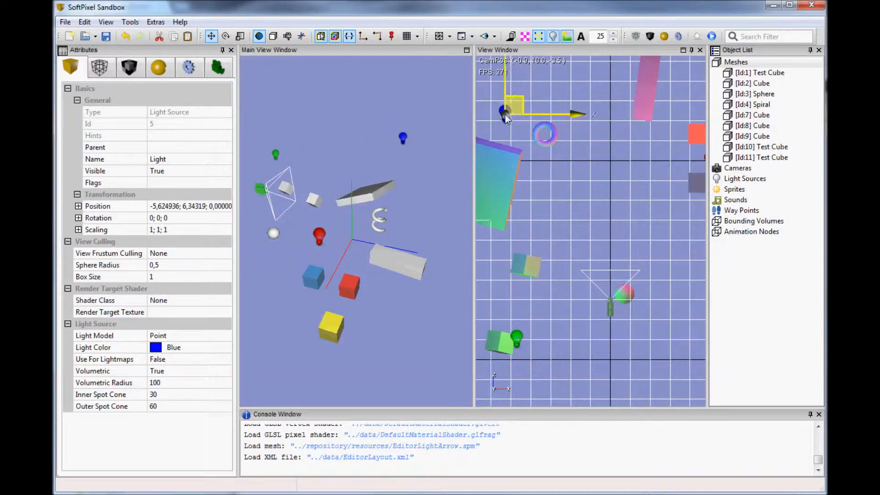
scroll(623, 191, down, 3)
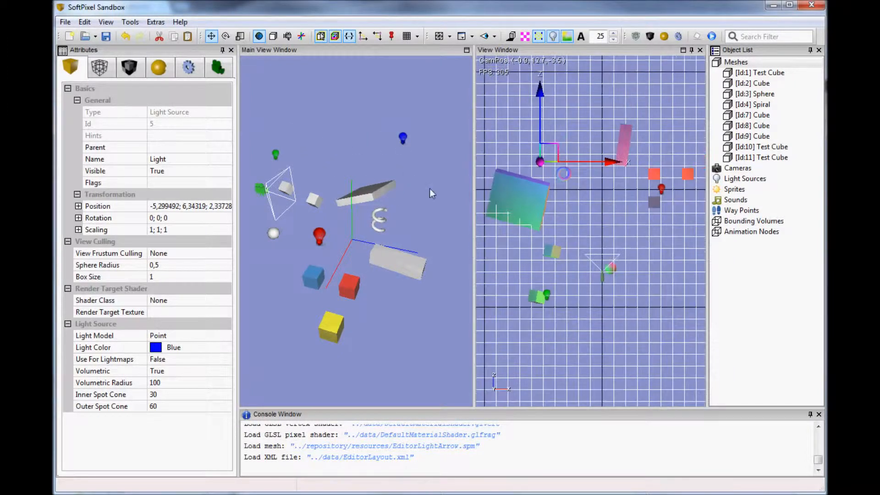
- Switch the layout to 4 viewports and adjust the camera angles in the new and main view windows
click(471, 36)
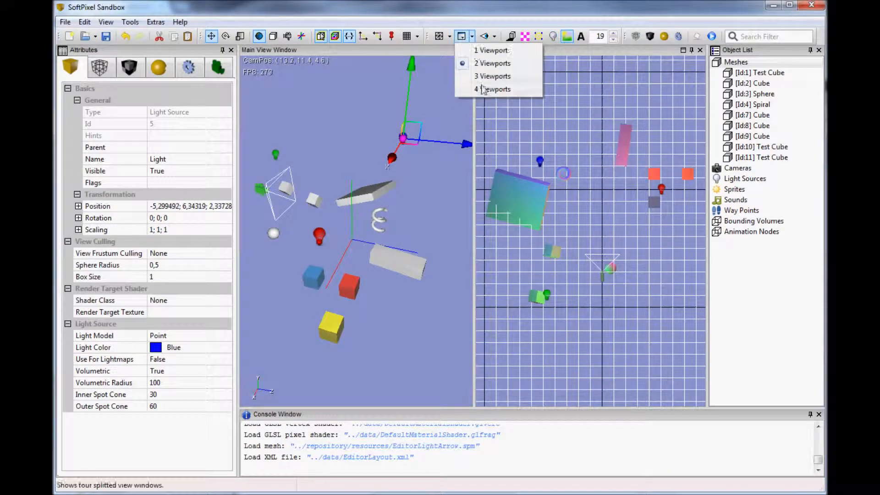
click(479, 87)
drag(449, 121, 475, 122)
middle_drag(449, 122, 441, 124)
middle_drag(422, 264, 422, 267)
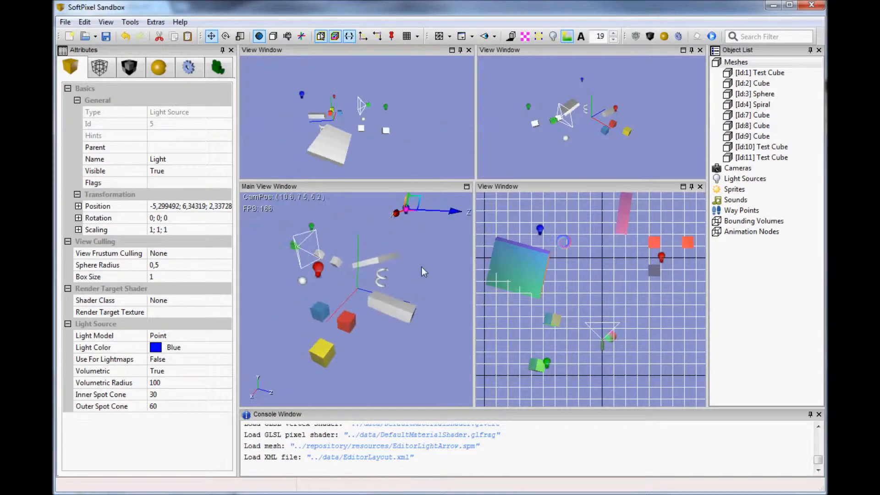
- Show the 3D grid in the main view window again
click(106, 21)
click(133, 109)
click(603, 287)
middle_drag(602, 283, 584, 287)
middle_drag(374, 298, 389, 293)
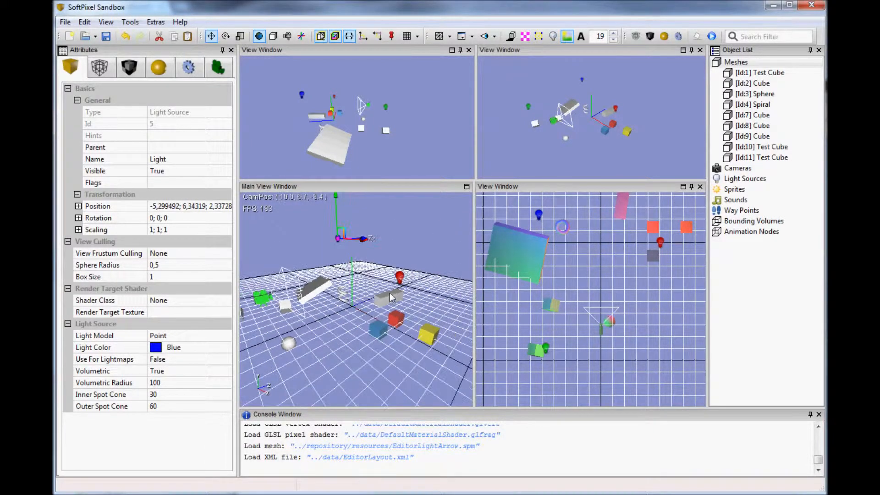
- Display the main view window's objects as Lines wireframes
click(449, 36)
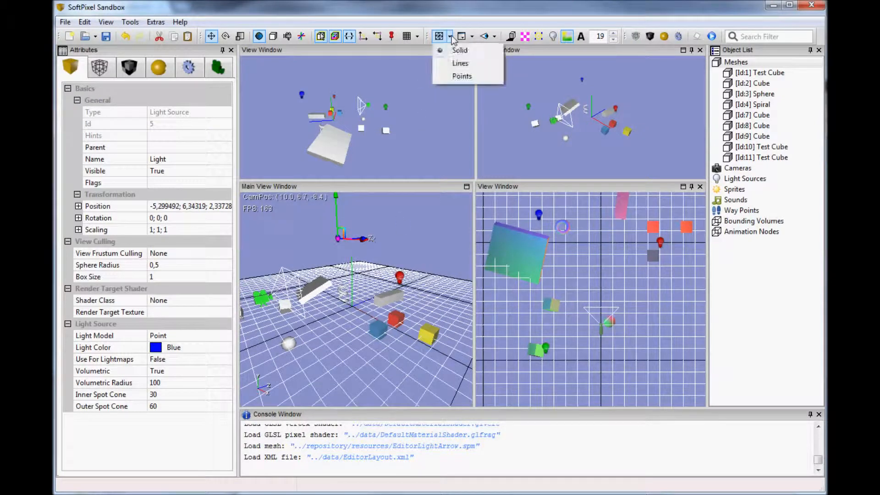
click(459, 61)
middle_drag(406, 279, 403, 288)
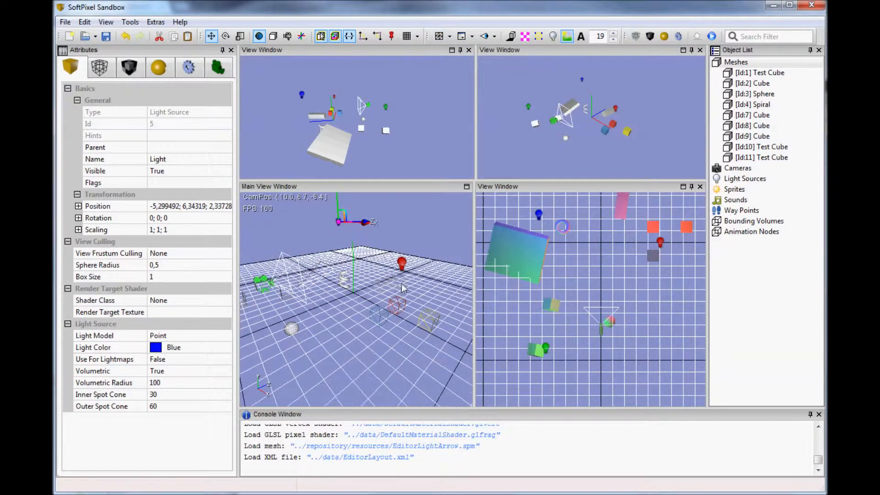
- Hide the main view's 3D grid again and deselect the blue light
click(129, 22)
click(123, 111)
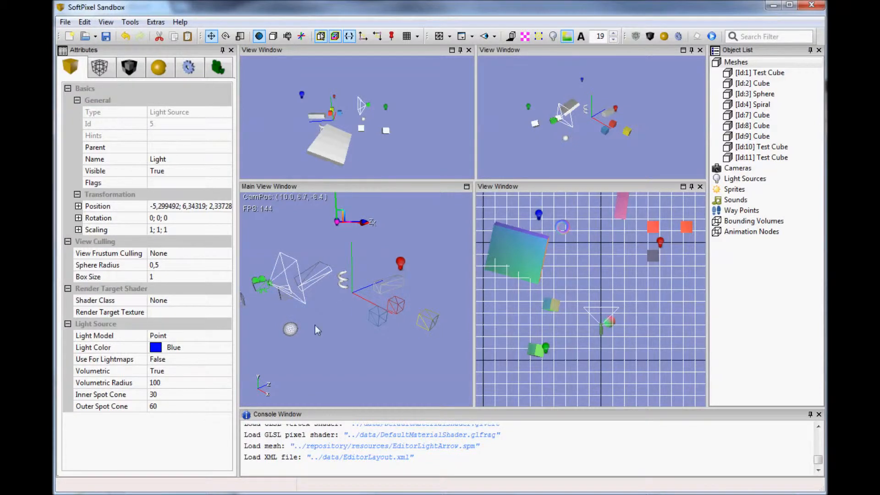
click(359, 287)
key(a)
middle_drag(359, 287, 359, 288)
key(w)
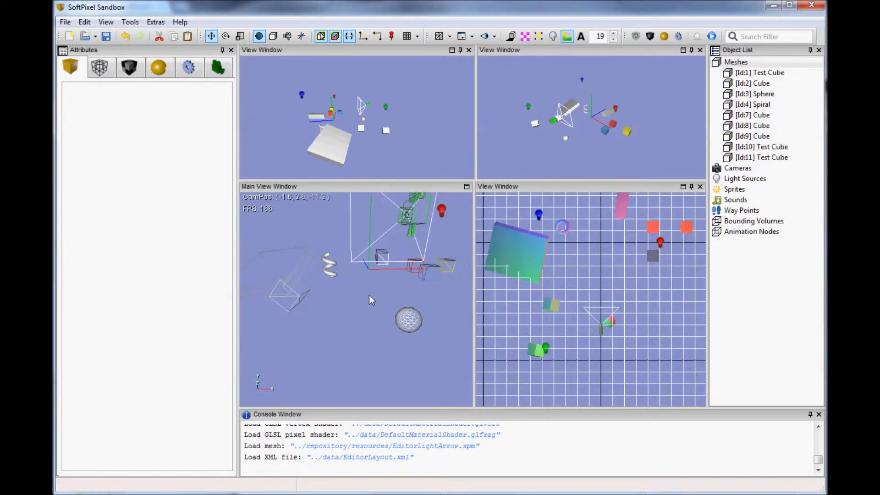
- Cycle the main view window through the wireframe display modes, finishing in Solid mode
key(F3)
key(F3)
key(F3)
key(F3)
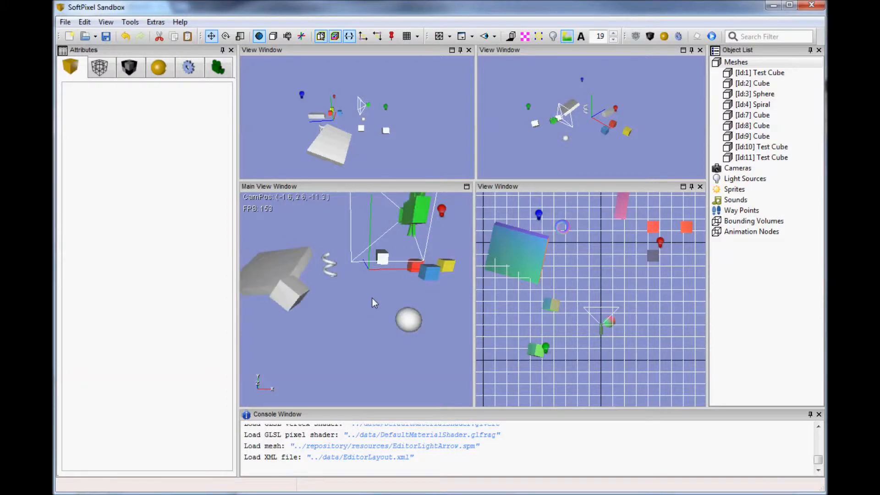
key(F3)
middle_drag(372, 305, 373, 304)
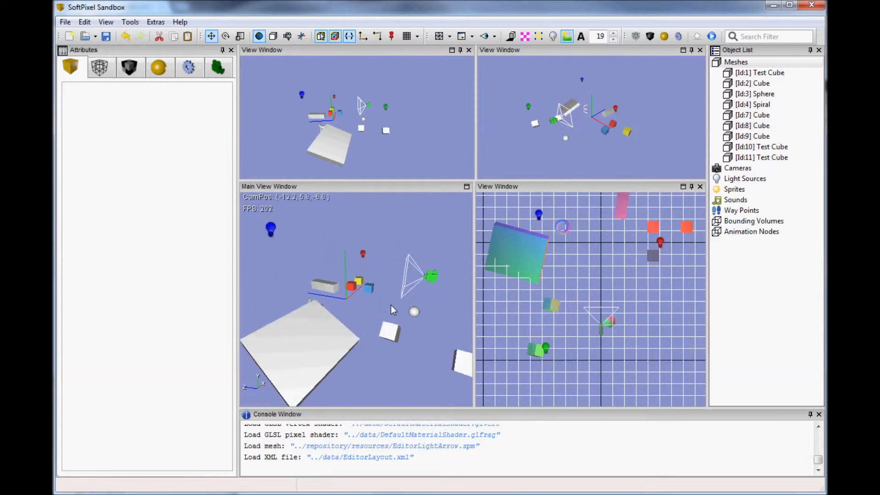